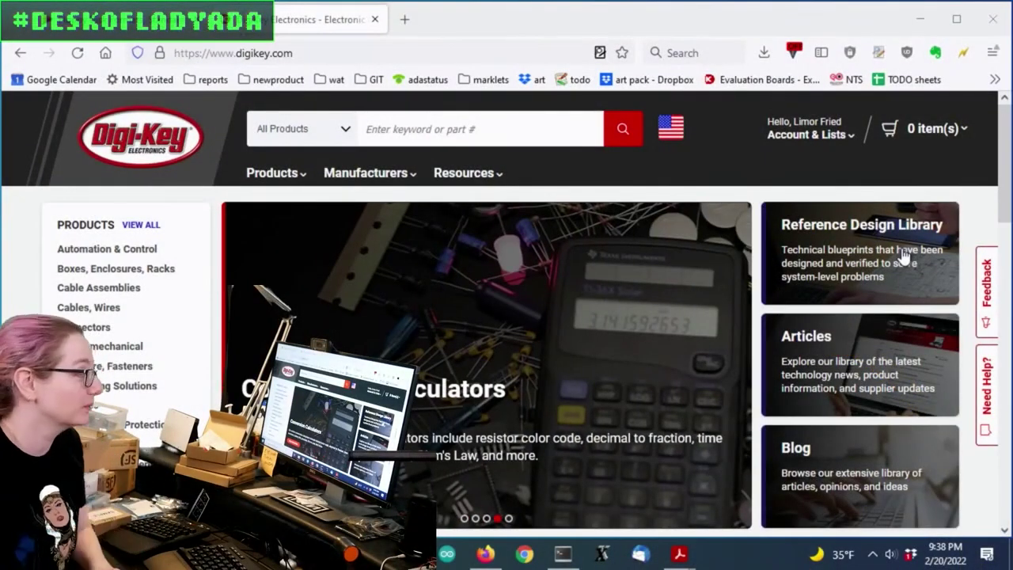
Search Digi-Key for 'lcd driver'
click(471, 128)
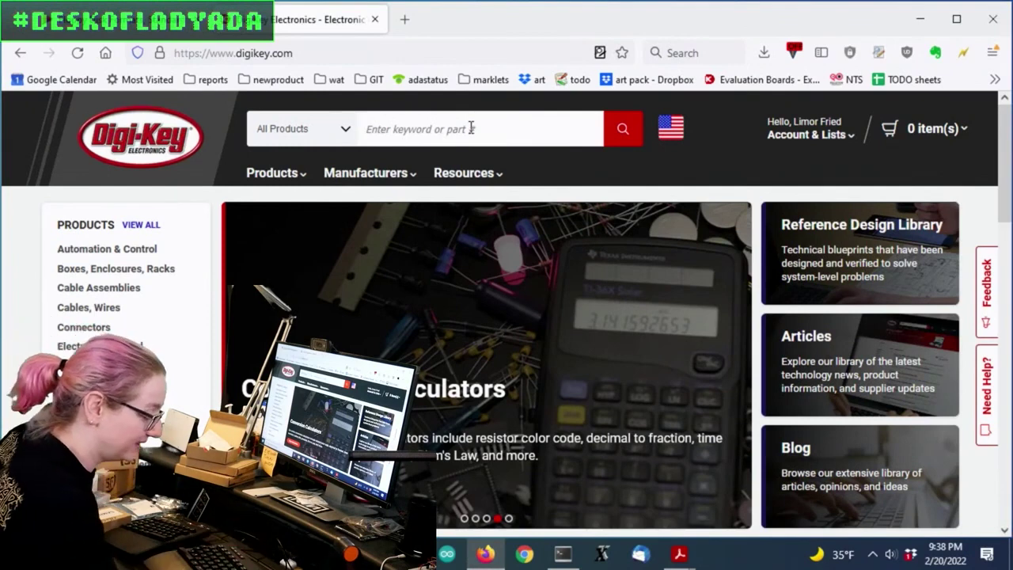
text(lcd)
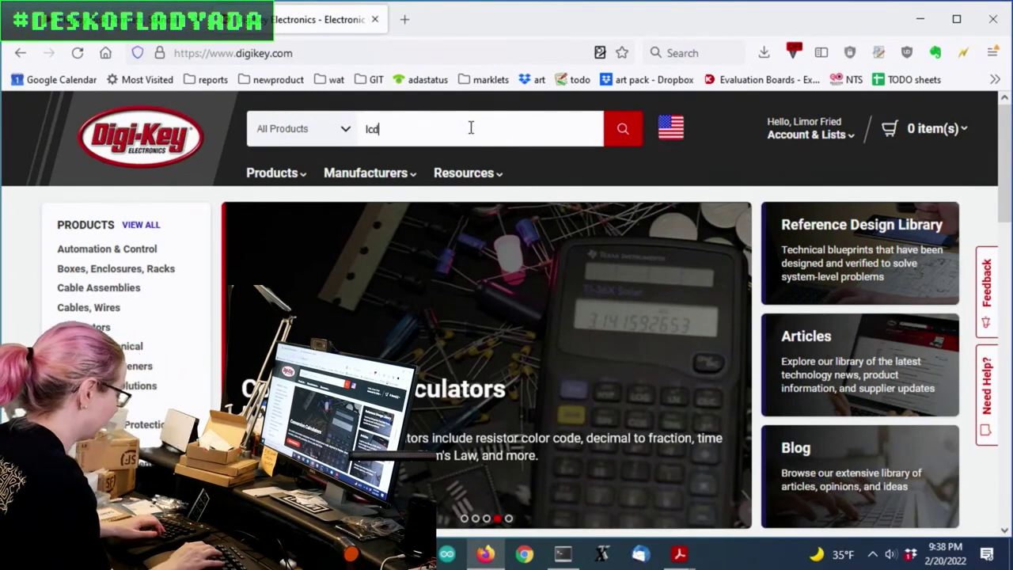
text( driver)
key(Return)
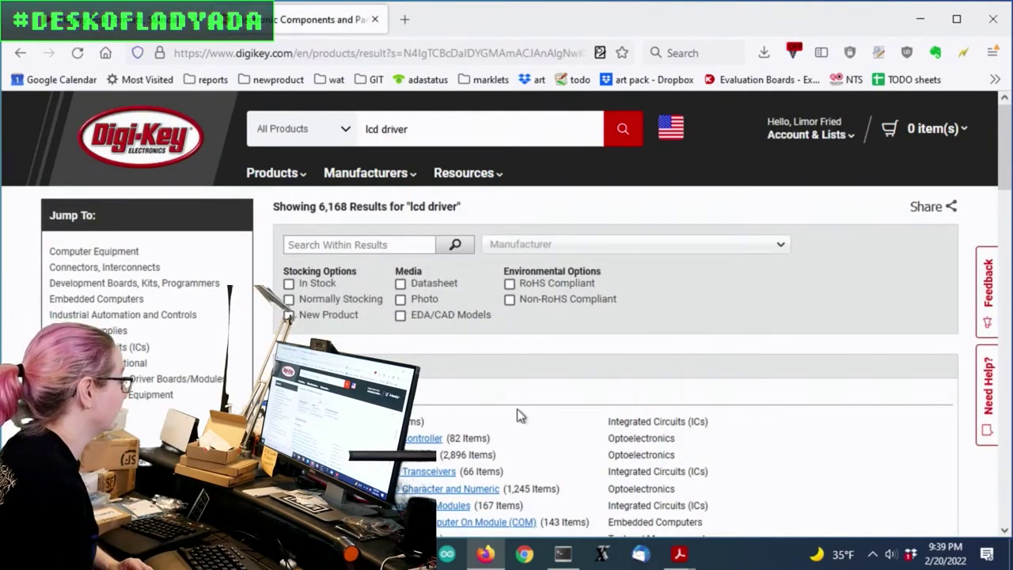
scroll(700, 340, down, 3)
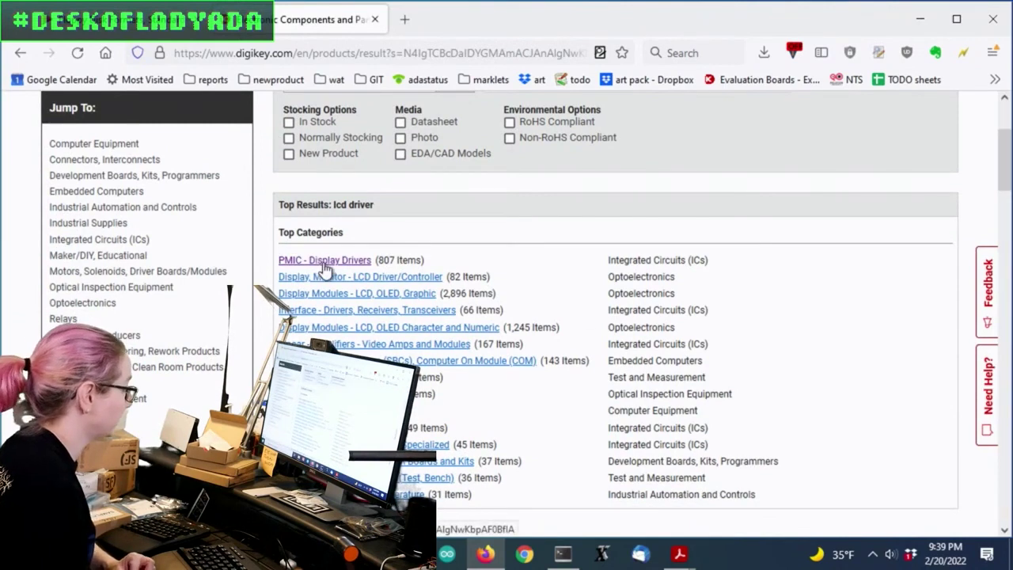
Browse the Display, Monitor - LCD Driver/Controller boards, then go back to the 6,168 results
click(365, 279)
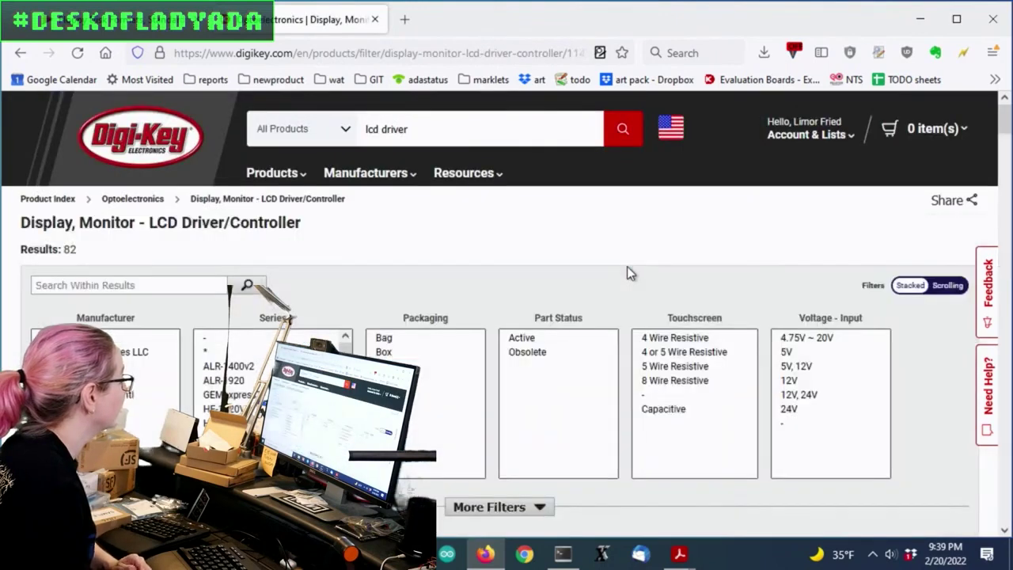
scroll(627, 273, down, 8)
mouse_move(131, 341)
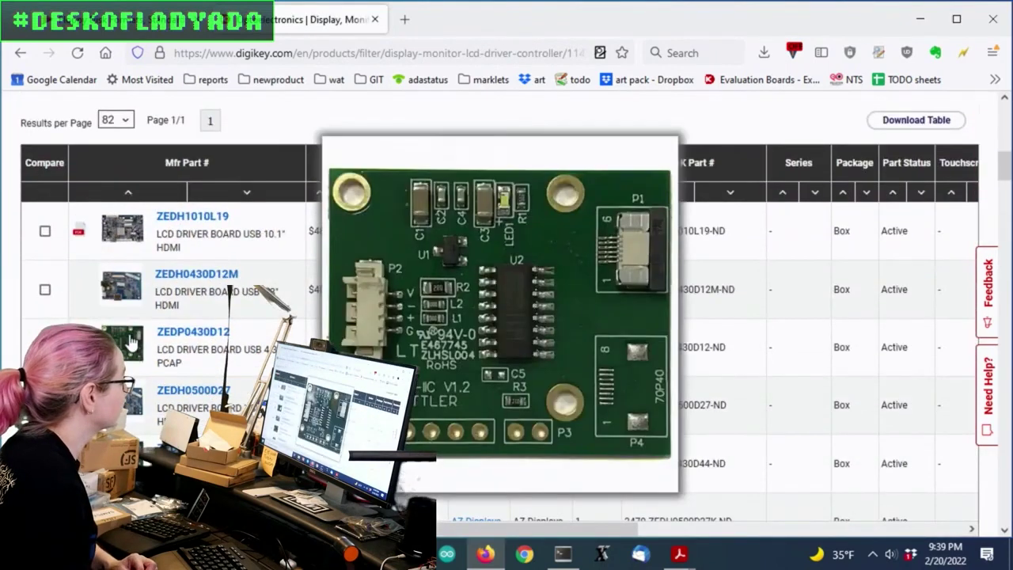
mouse_move(121, 299)
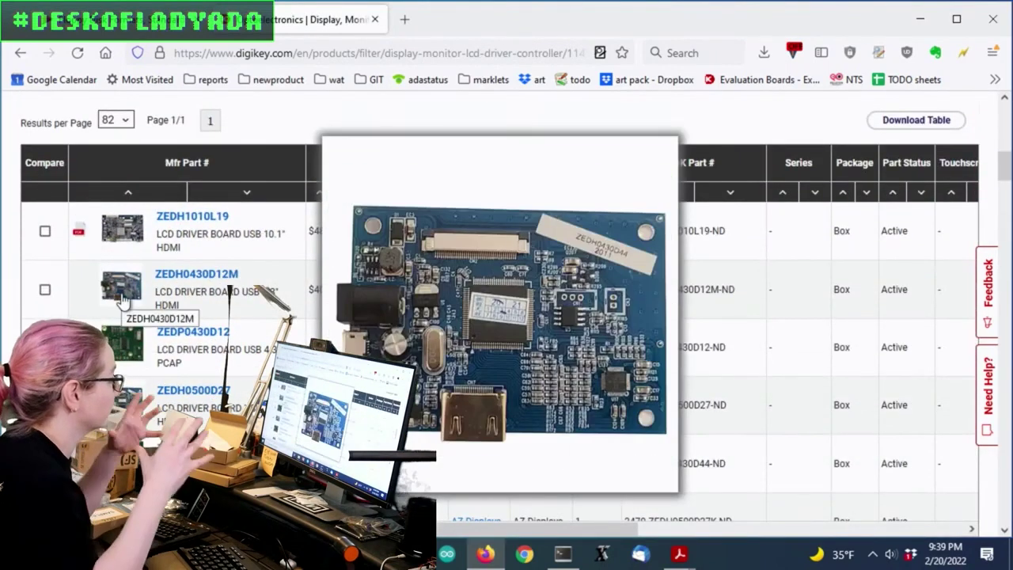
mouse_move(125, 229)
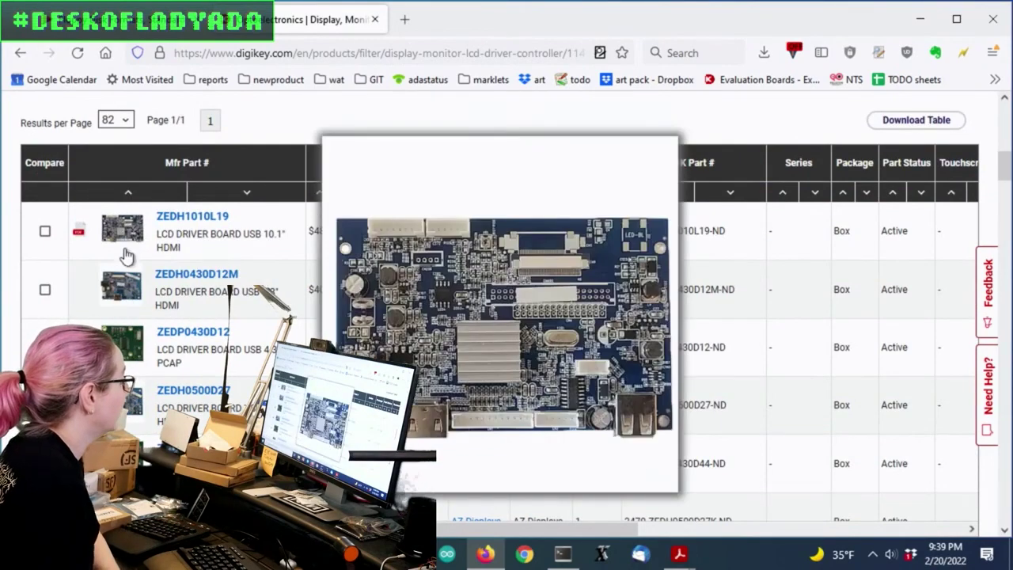
scroll(122, 261, down, 5)
mouse_move(123, 281)
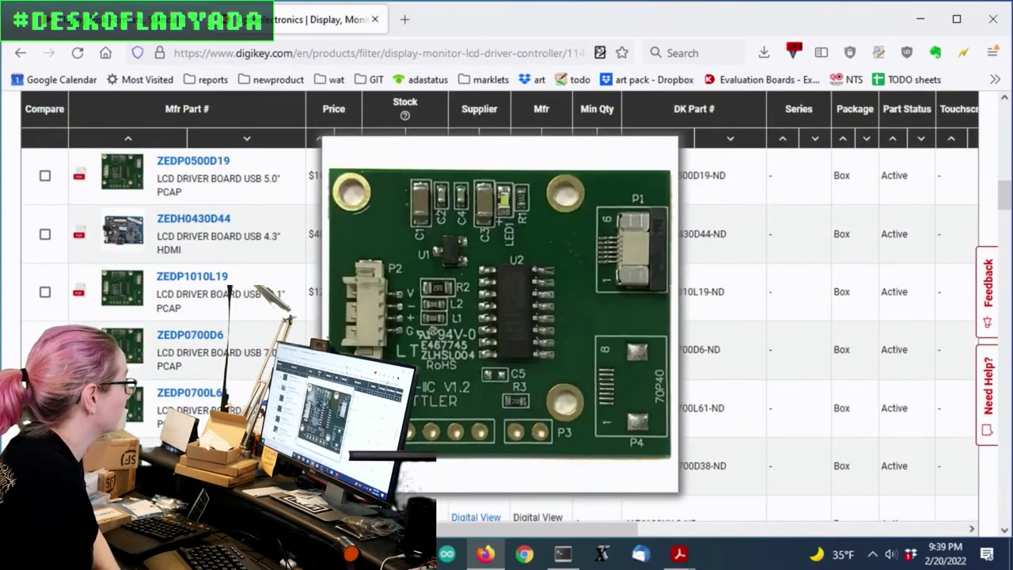
scroll(122, 281, down, 4)
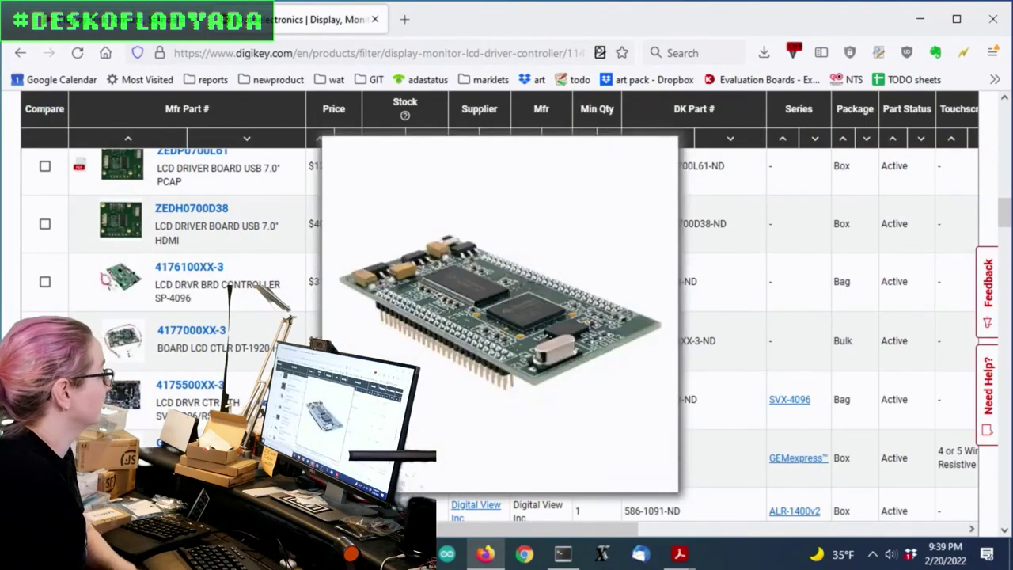
scroll(123, 339, down, 1)
key(alt+Left)
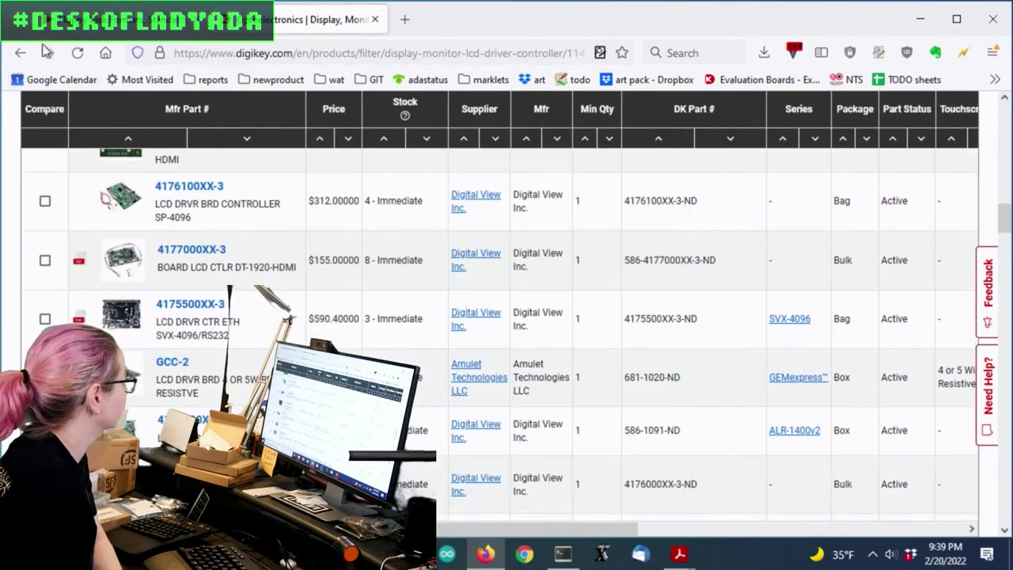
key(alt+Left)
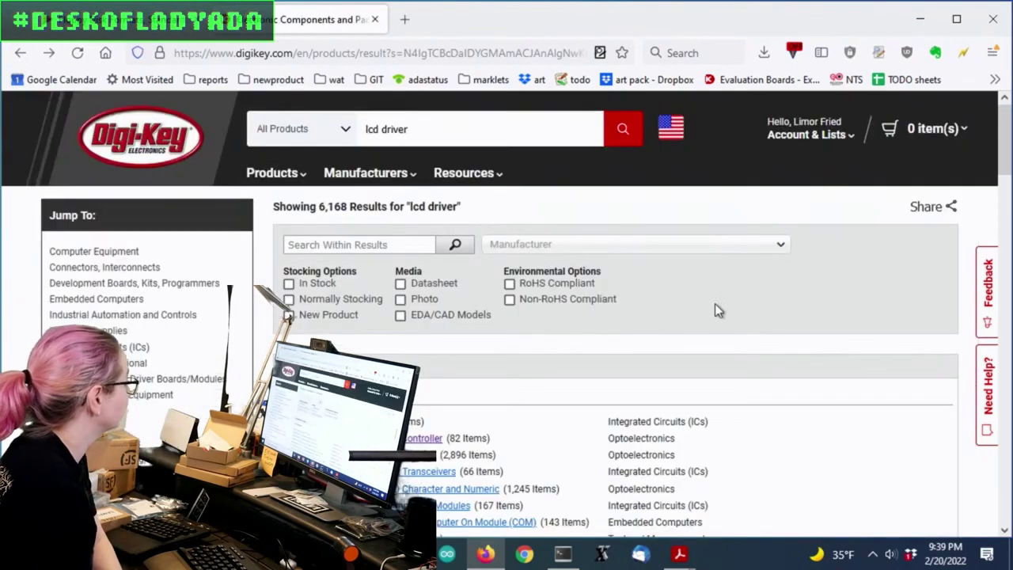
scroll(715, 309, down, 2)
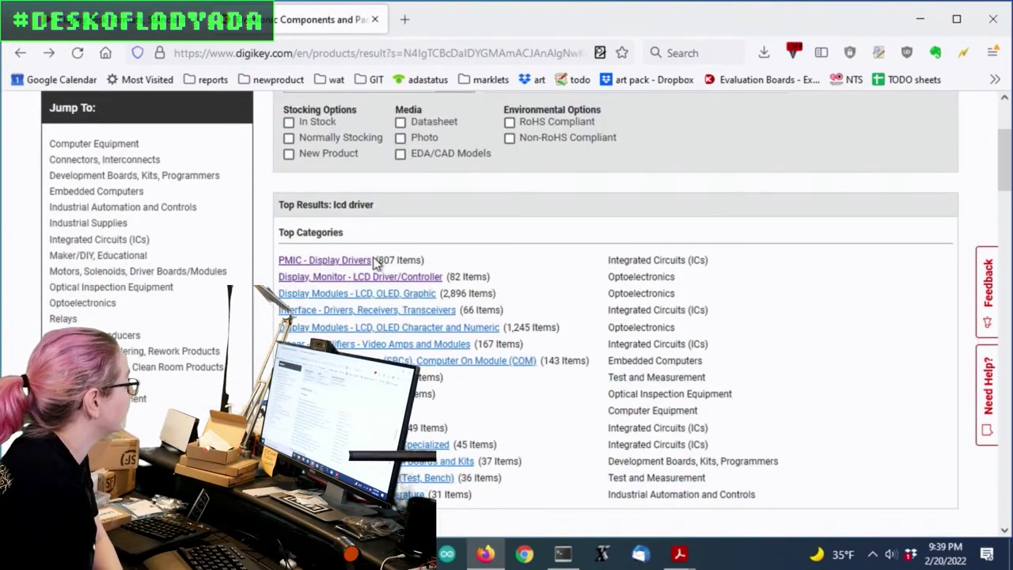
click(396, 329)
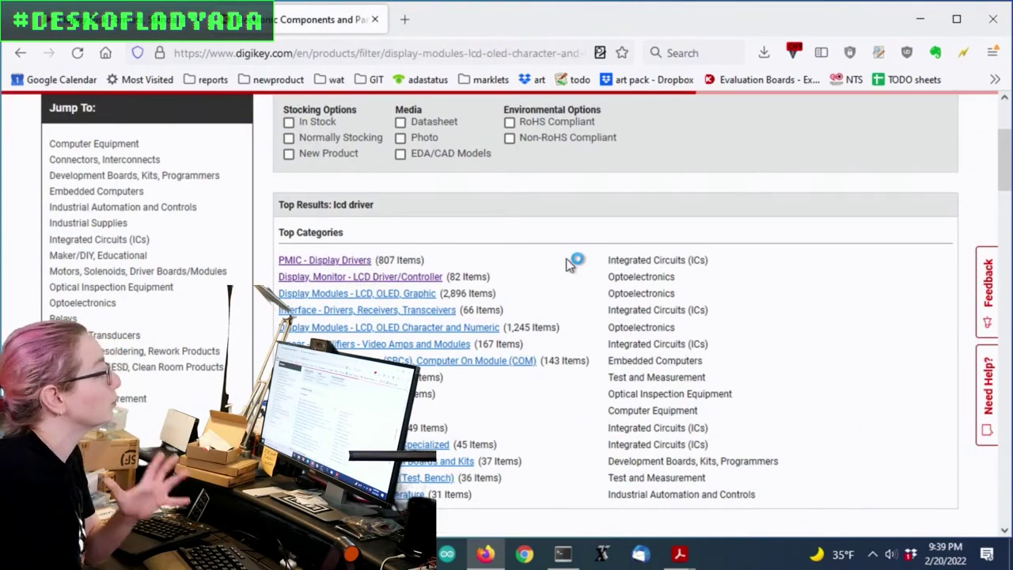
scroll(807, 174, down, 10)
scroll(129, 263, up, 1)
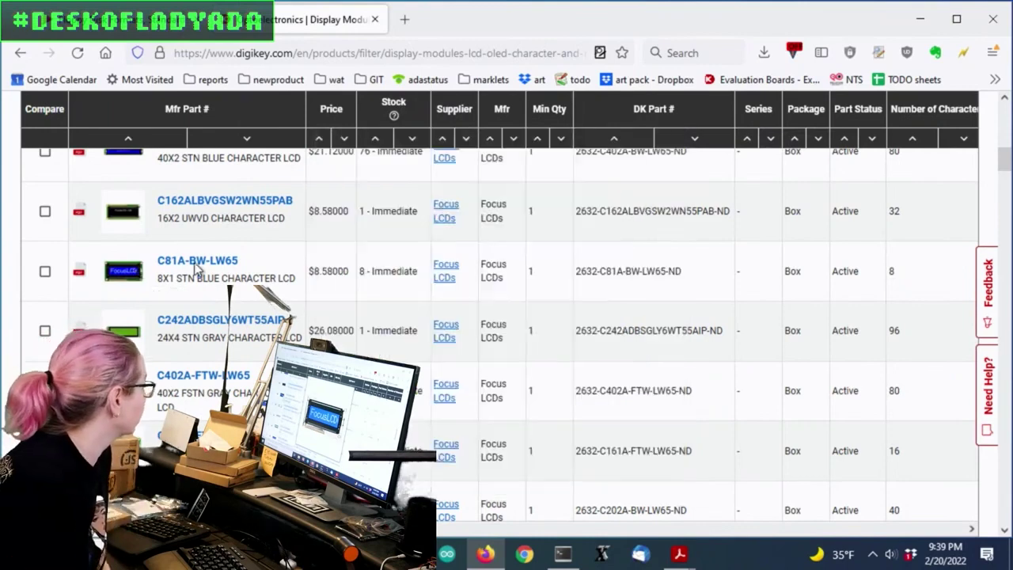
scroll(73, 147, down, 5)
click(21, 53)
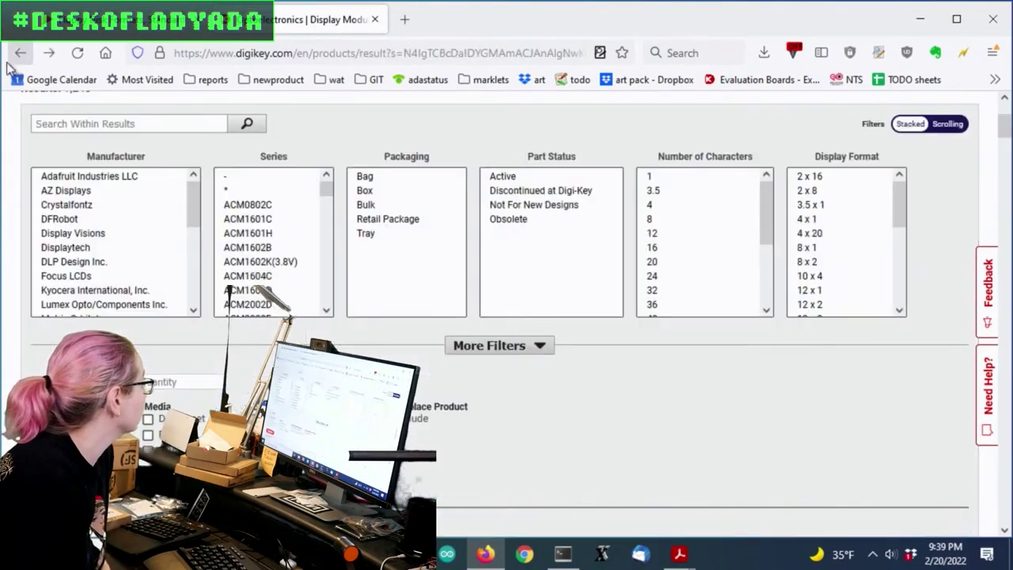
click(20, 53)
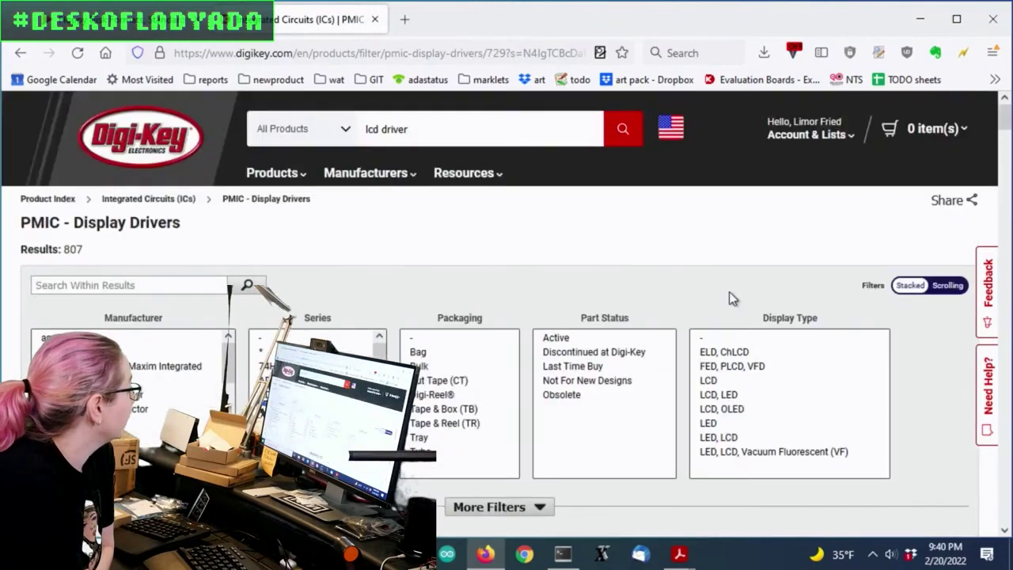
Filter PMIC display drivers to Active part status and exclude Marketplace products
scroll(714, 304, down, 1)
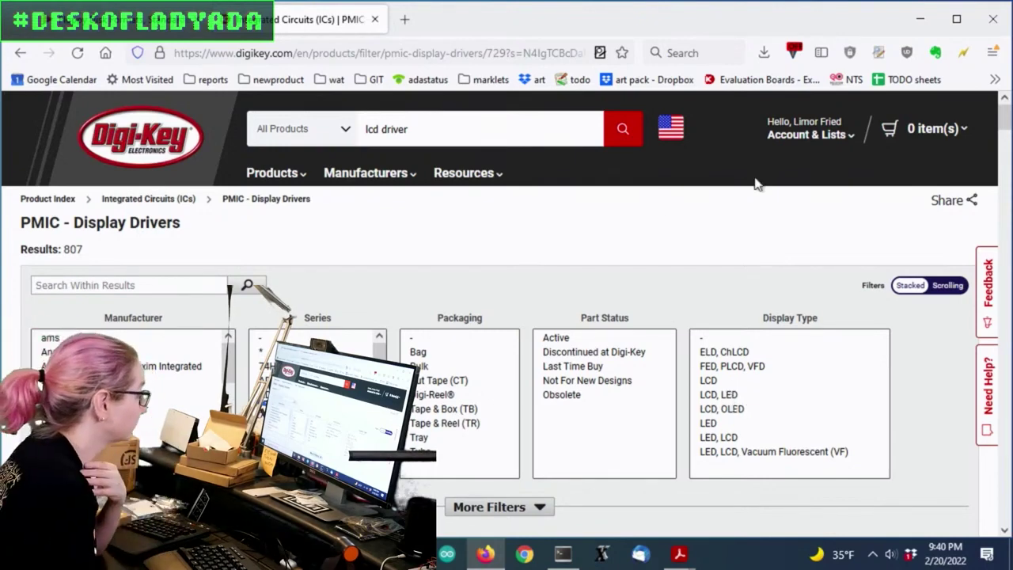
scroll(775, 196, down, 3)
scroll(775, 197, down, 2)
scroll(776, 197, up, 2)
click(598, 174)
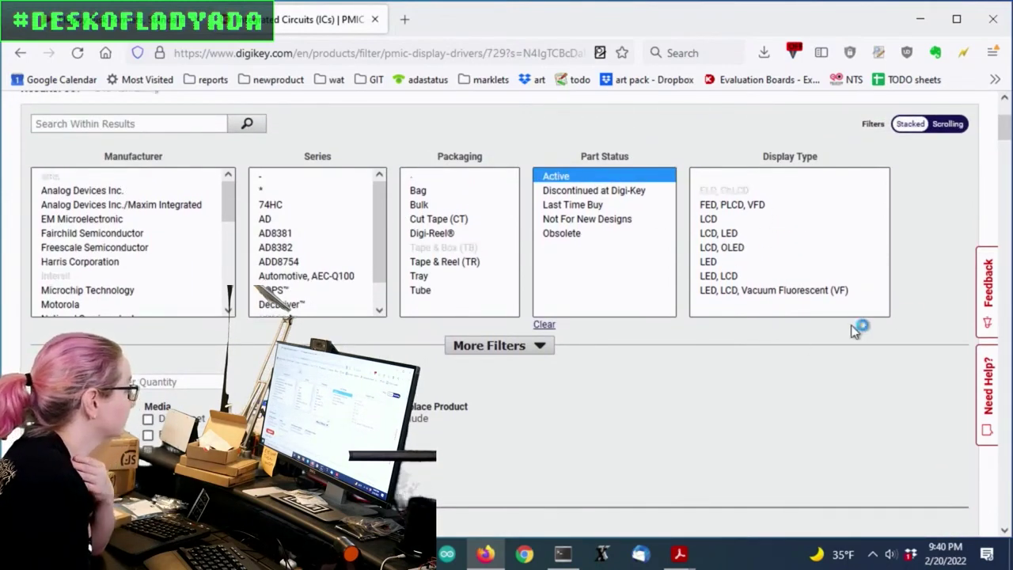
scroll(928, 272, down, 10)
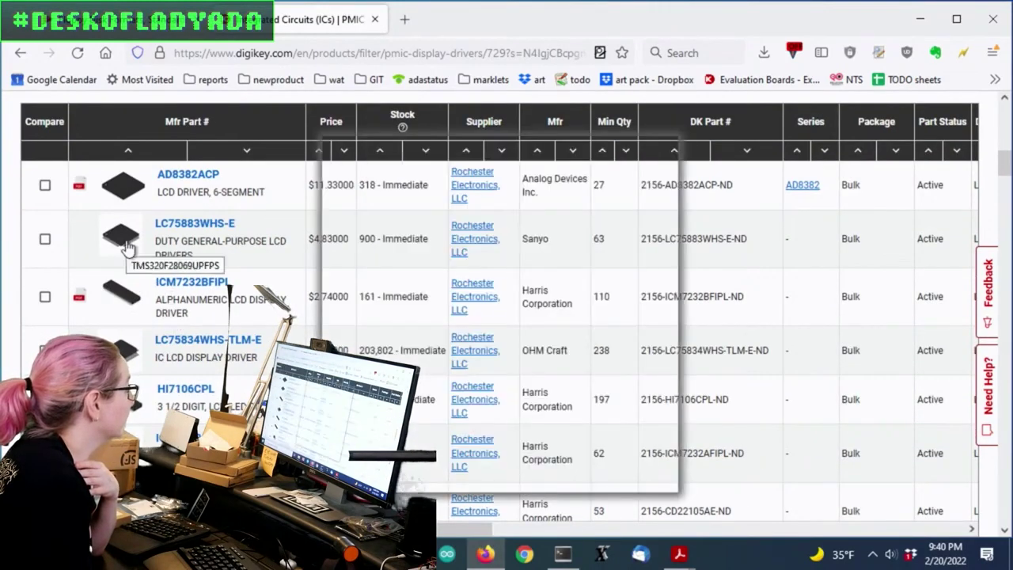
mouse_move(139, 354)
mouse_move(126, 399)
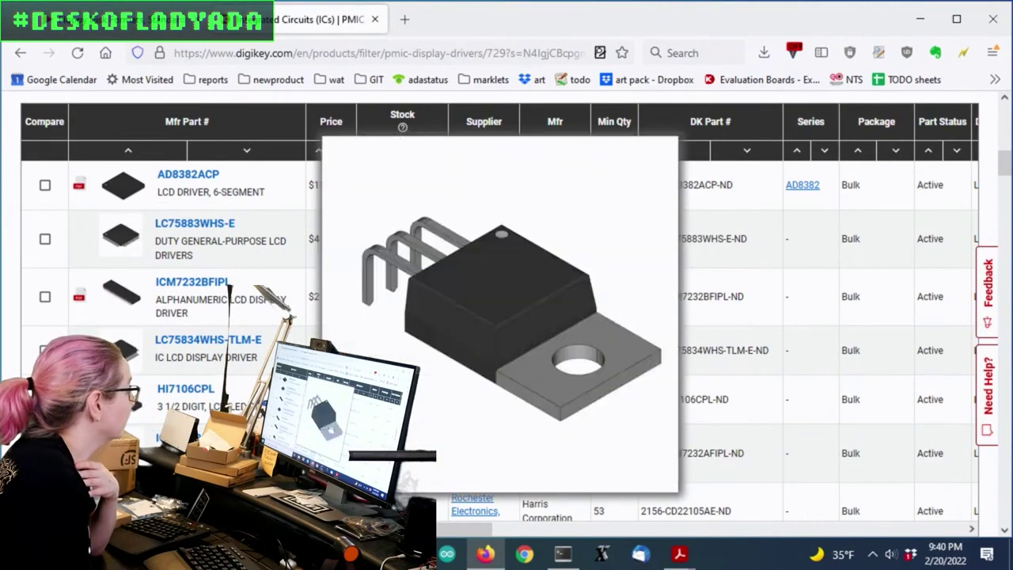
scroll(725, 338, up, 5)
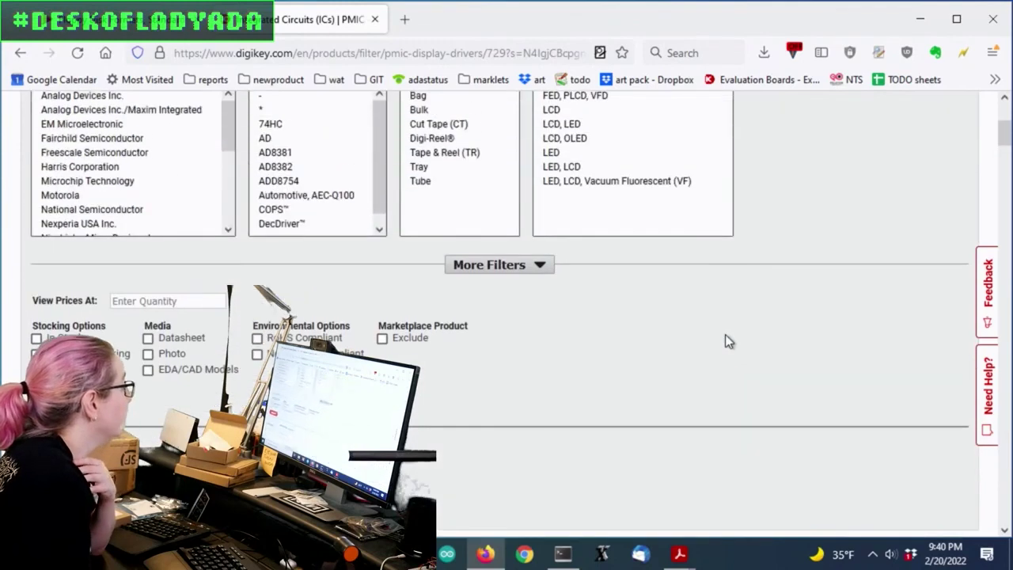
click(382, 339)
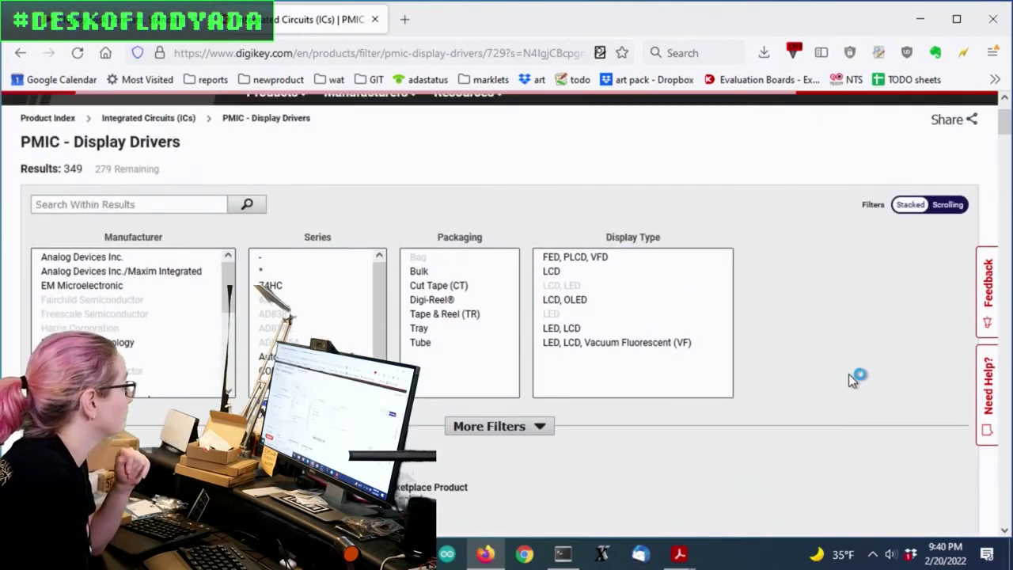
Limit Display Type to LCD and Mounting Type to Surface Mount and Surface Mount, Wettable Flank
scroll(848, 363, down, 2)
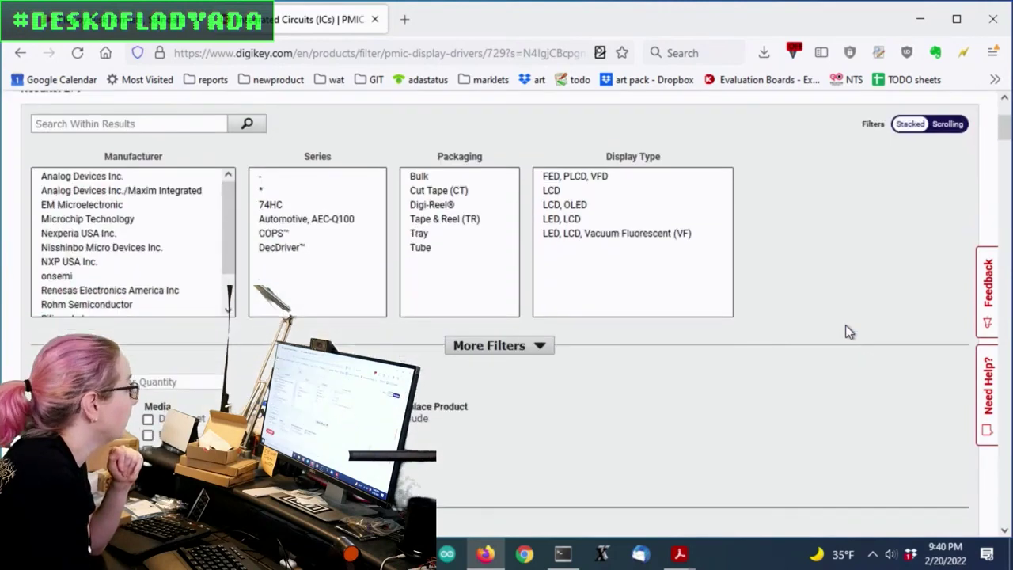
click(643, 191)
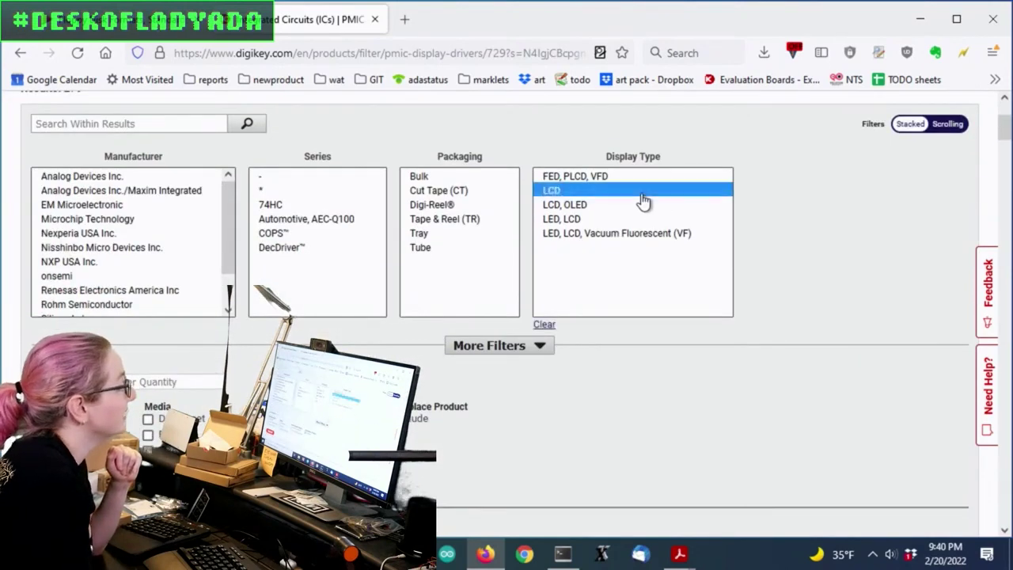
click(529, 348)
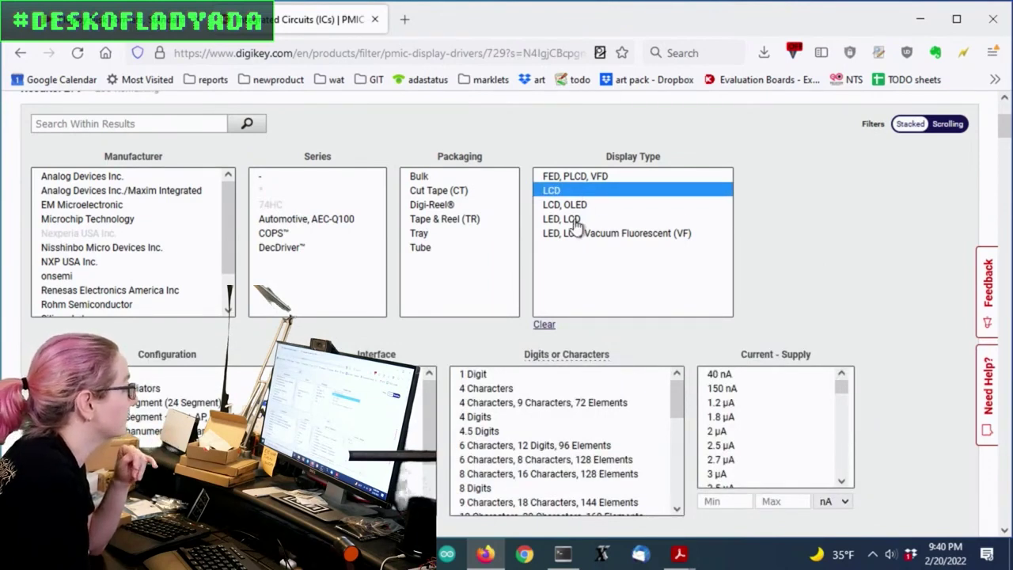
scroll(868, 248, down, 2)
scroll(868, 240, down, 5)
scroll(868, 240, up, 2)
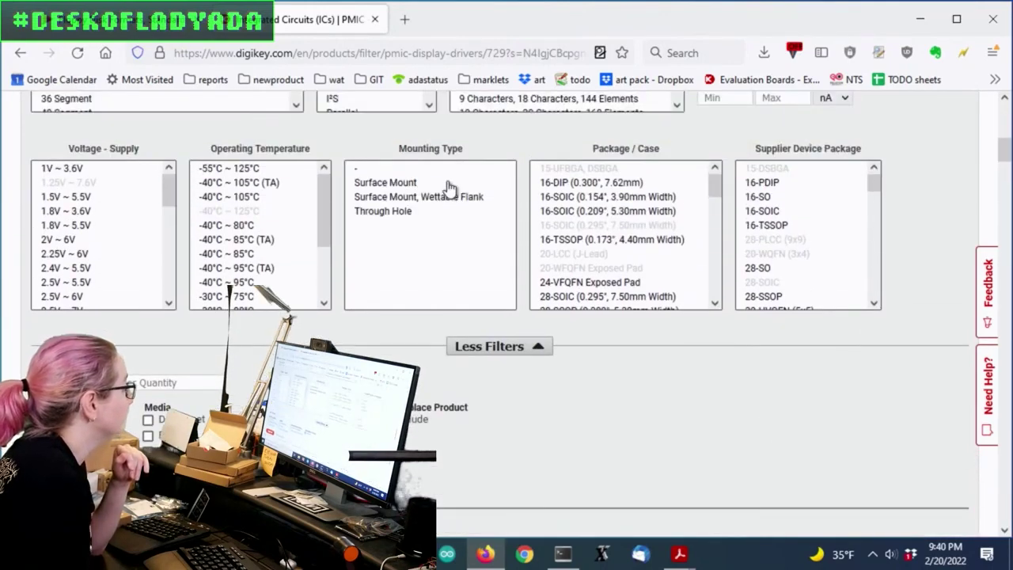
click(444, 183)
ctrl+click(439, 198)
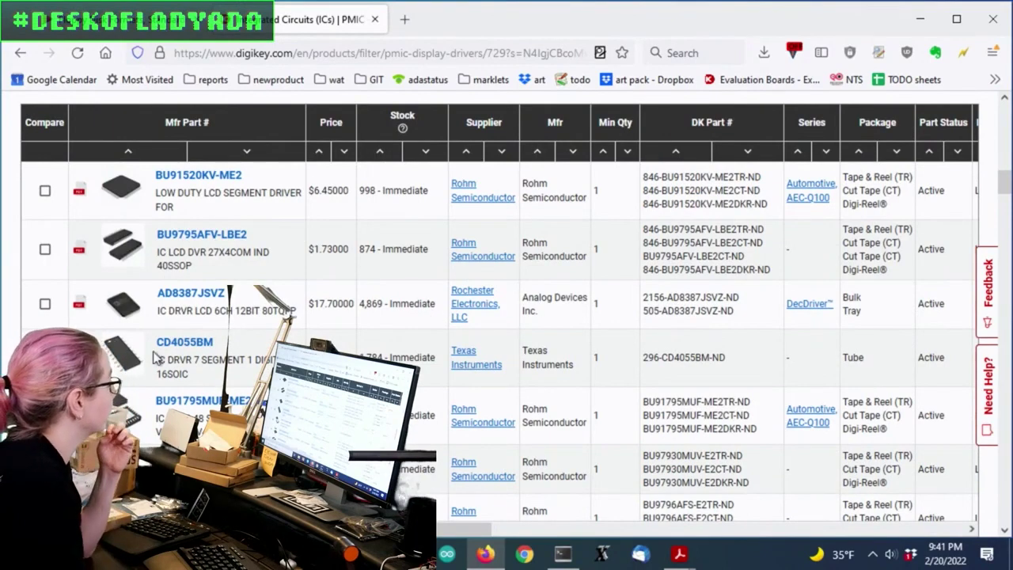
Download the CD4055BM datasheet and show the browser's Downloads library
mouse_move(143, 353)
mouse_move(117, 300)
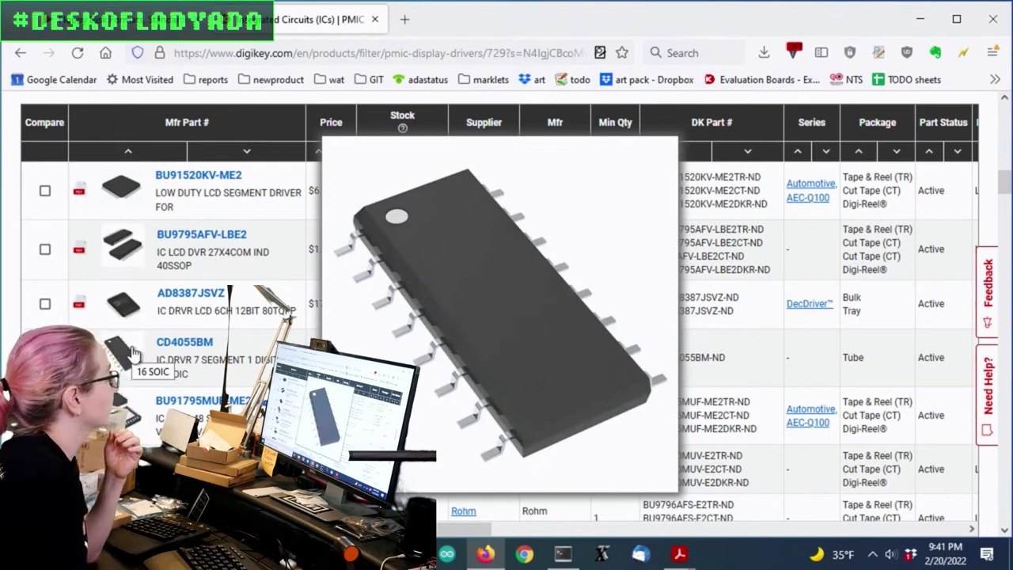
click(79, 357)
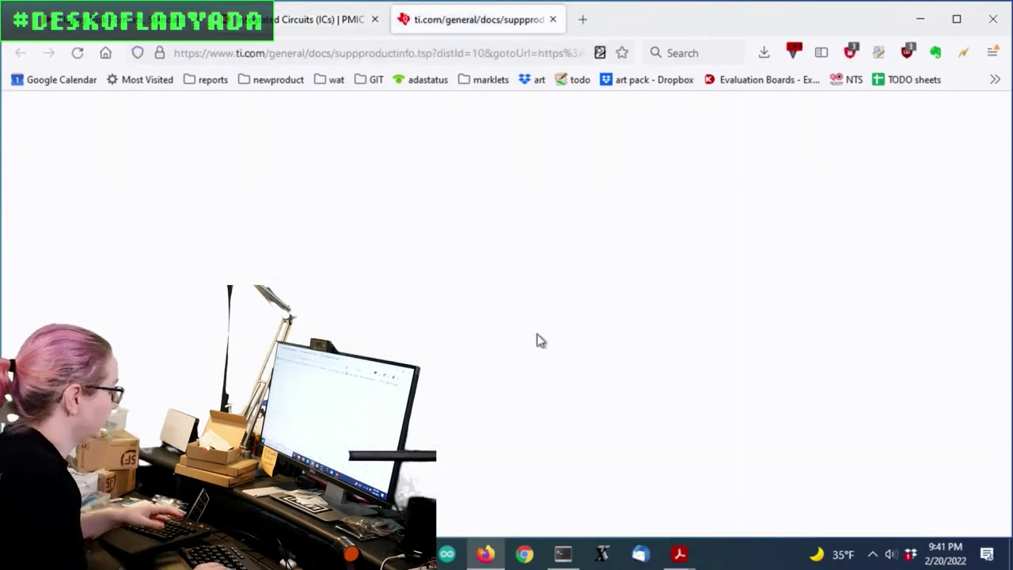
key(ctrl+shift+y)
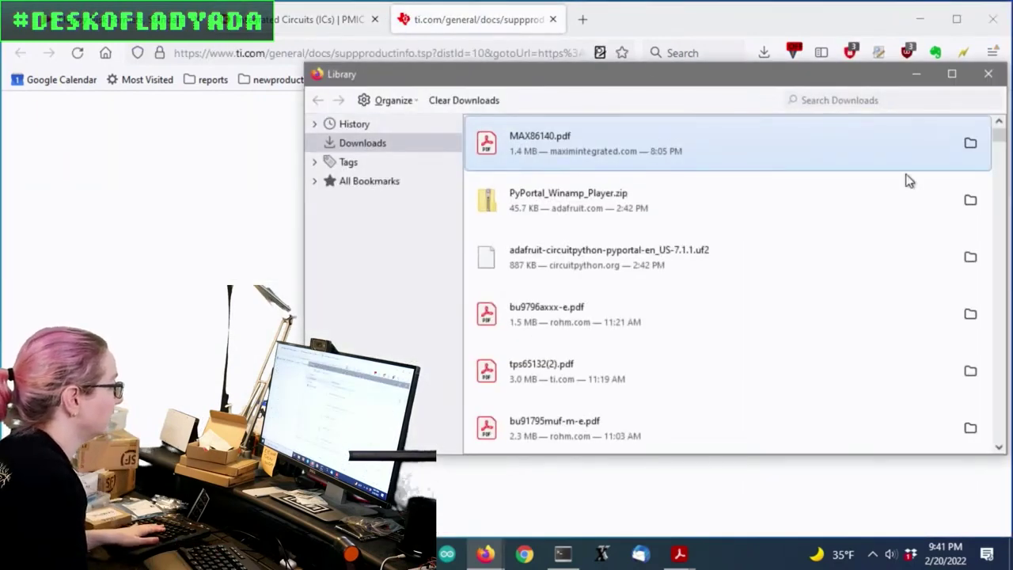
Open cd4054b.pdf in Acrobat, read through its pages, then minimize the reader
double_click(691, 139)
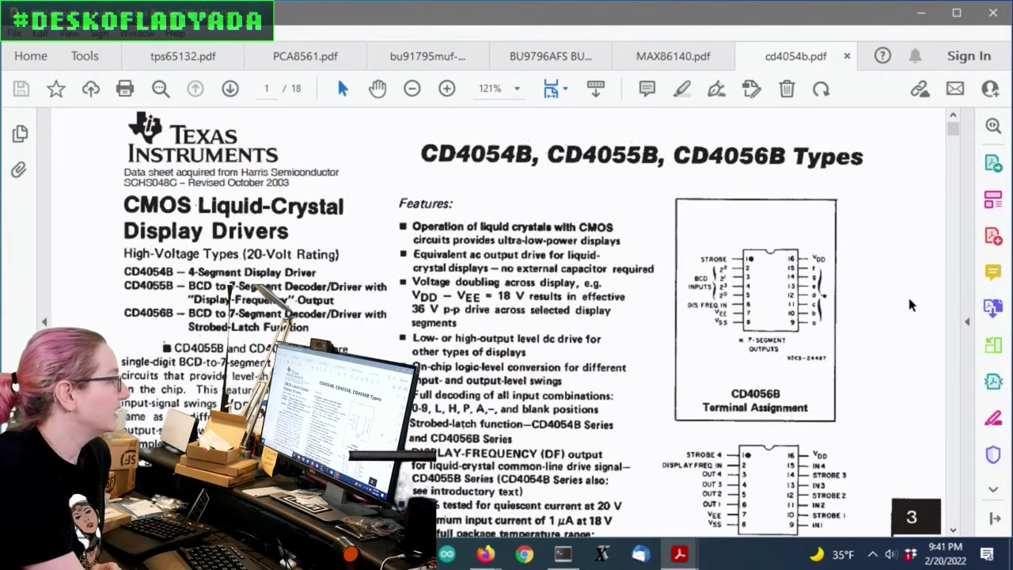
scroll(915, 300, down, 1)
scroll(921, 300, up, 1)
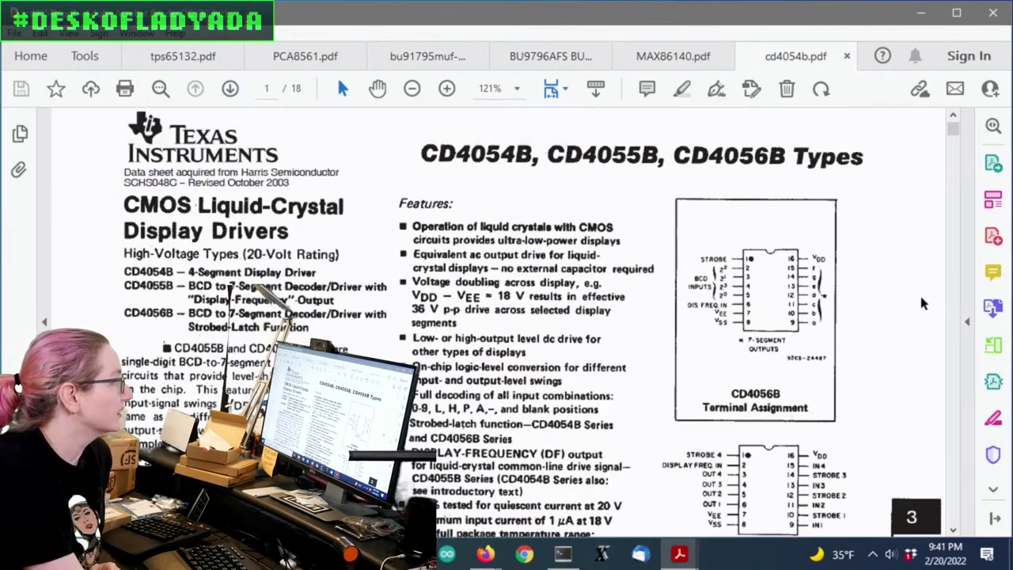
scroll(922, 304, down, 10)
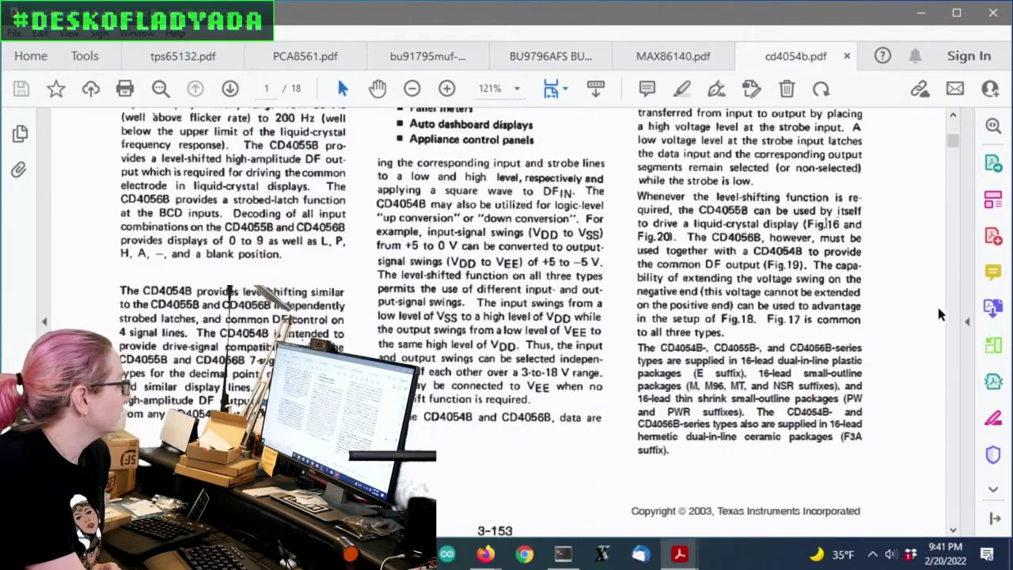
scroll(938, 314, down, 3)
scroll(938, 310, up, 13)
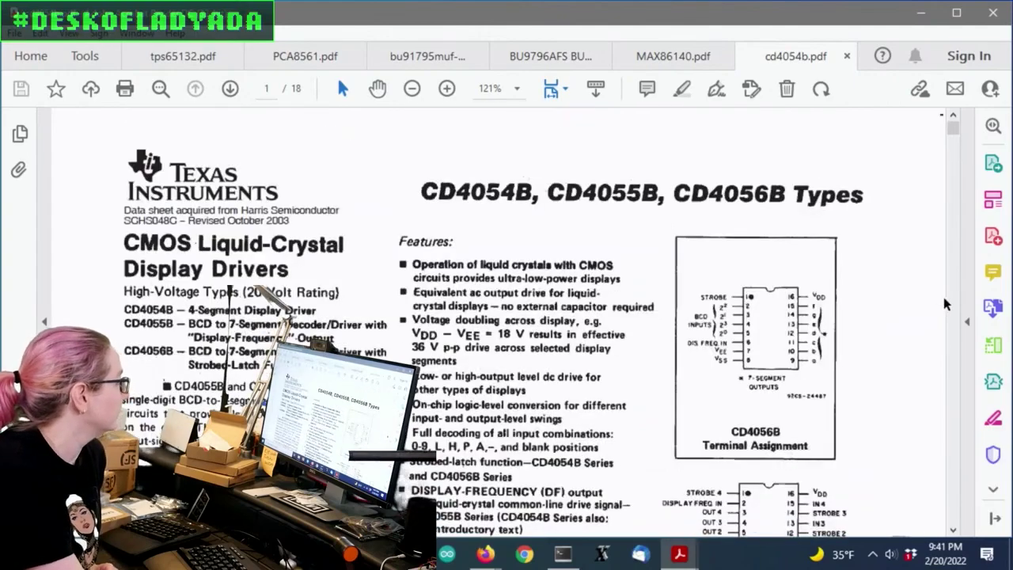
scroll(944, 304, down, 8)
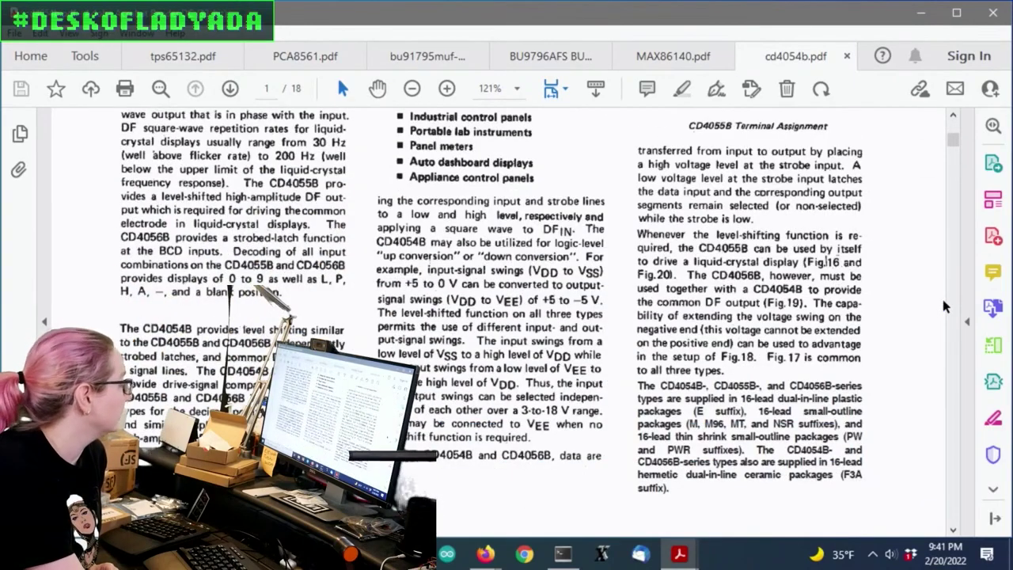
scroll(944, 306, up, 4)
scroll(910, 307, up, 4)
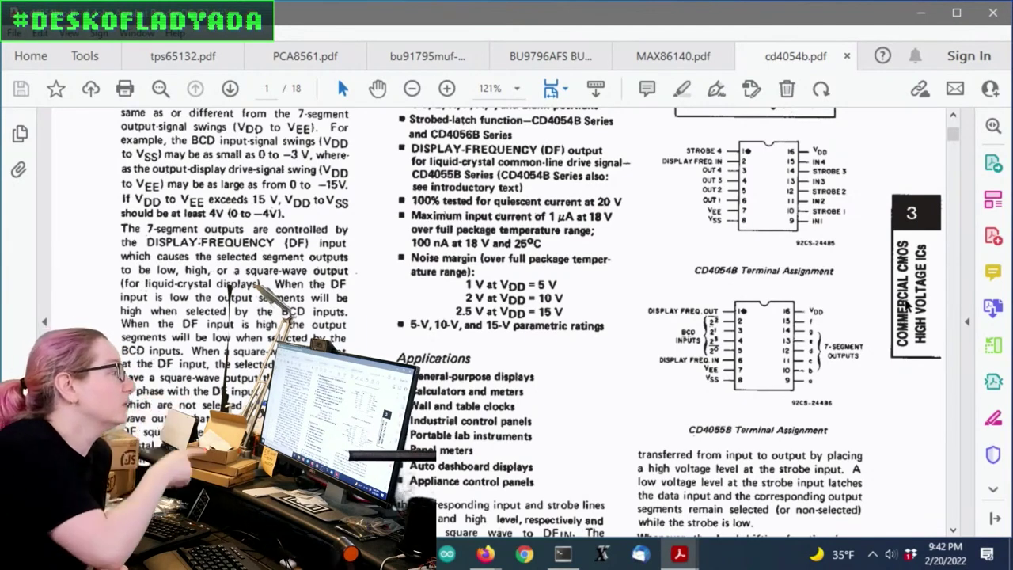
scroll(646, 307, up, 2)
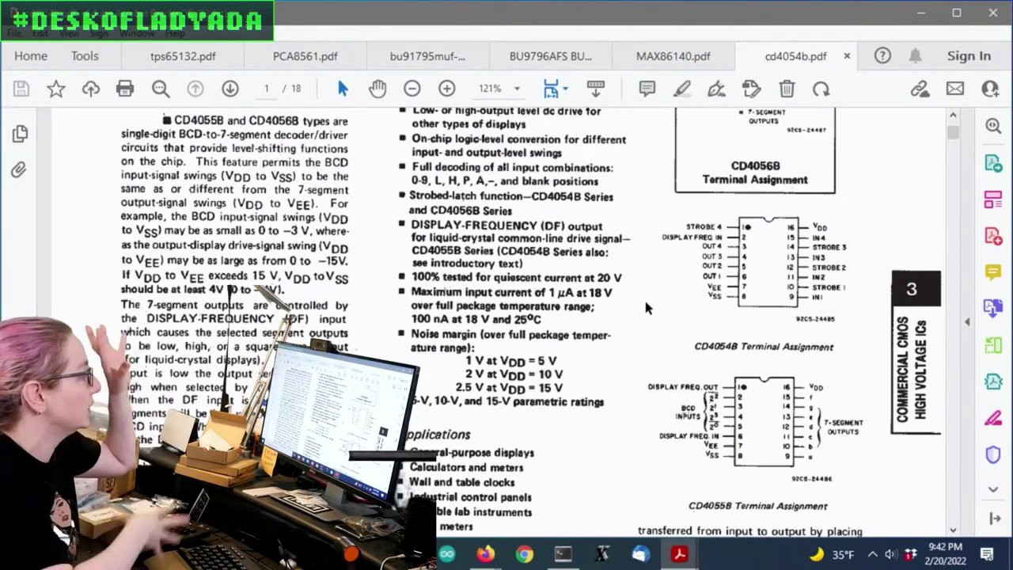
click(920, 13)
click(186, 206)
click(293, 23)
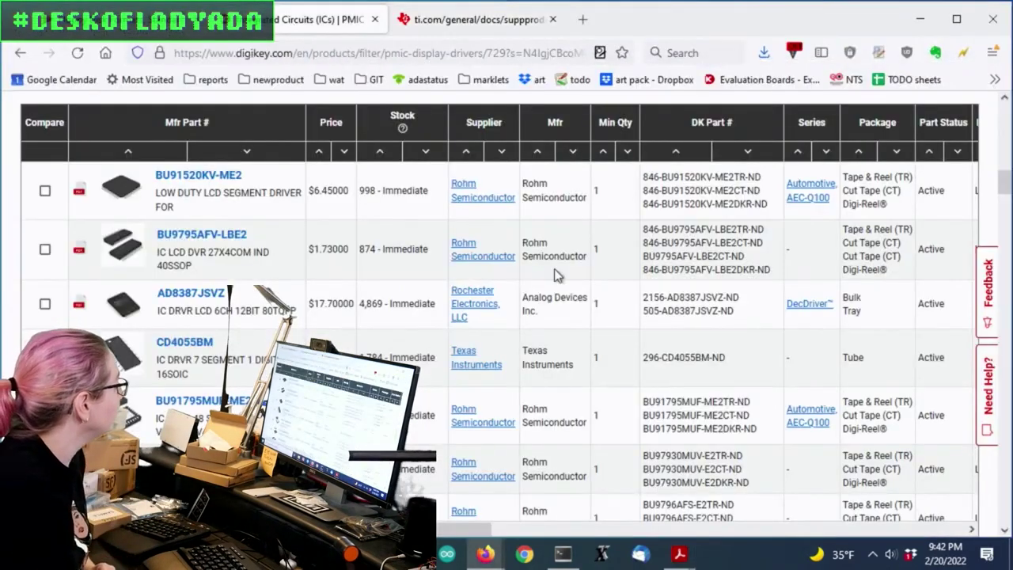
drag(467, 529, 812, 552)
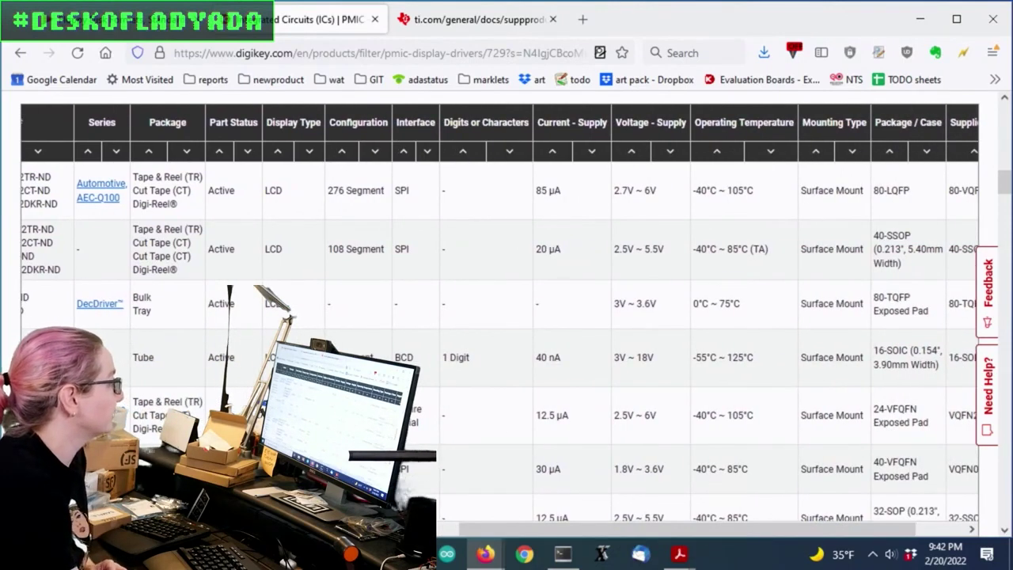
drag(689, 534, 527, 534)
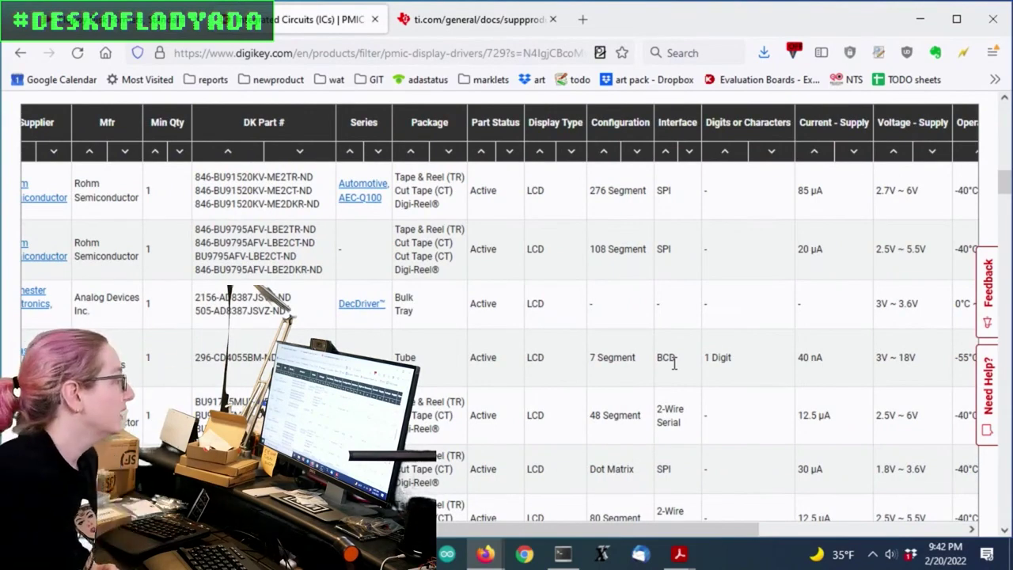
scroll(671, 370, up, 10)
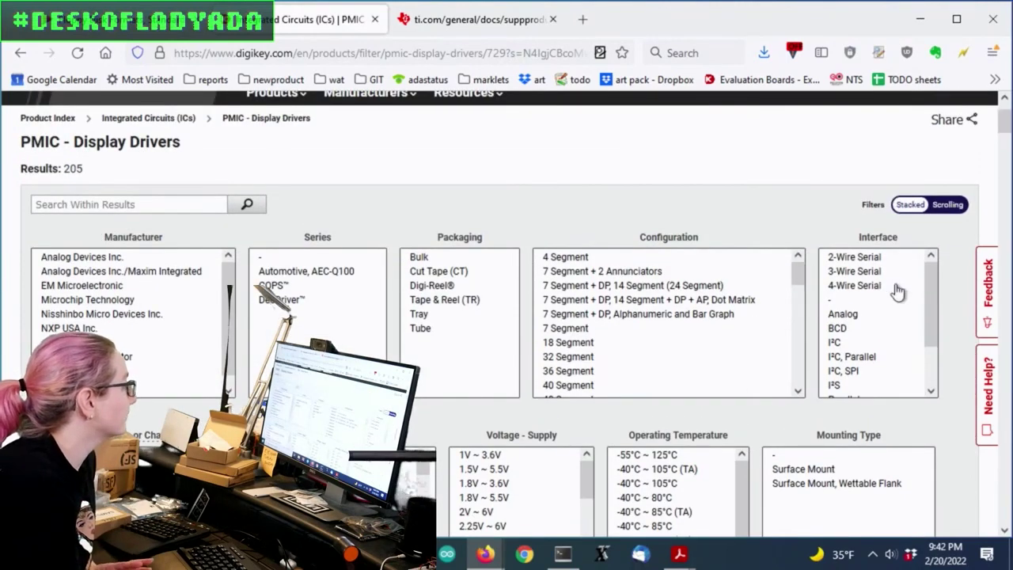
Select I²C, SPI, I²S, Serial and 2/3/4-Wire Serial in the Interface filter list
drag(931, 292, 931, 328)
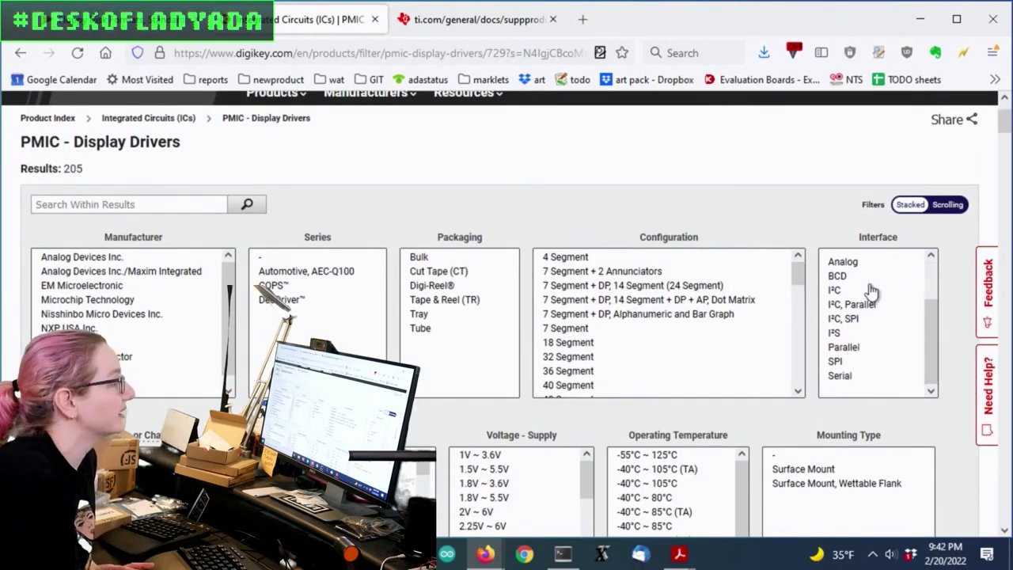
drag(874, 291, 866, 377)
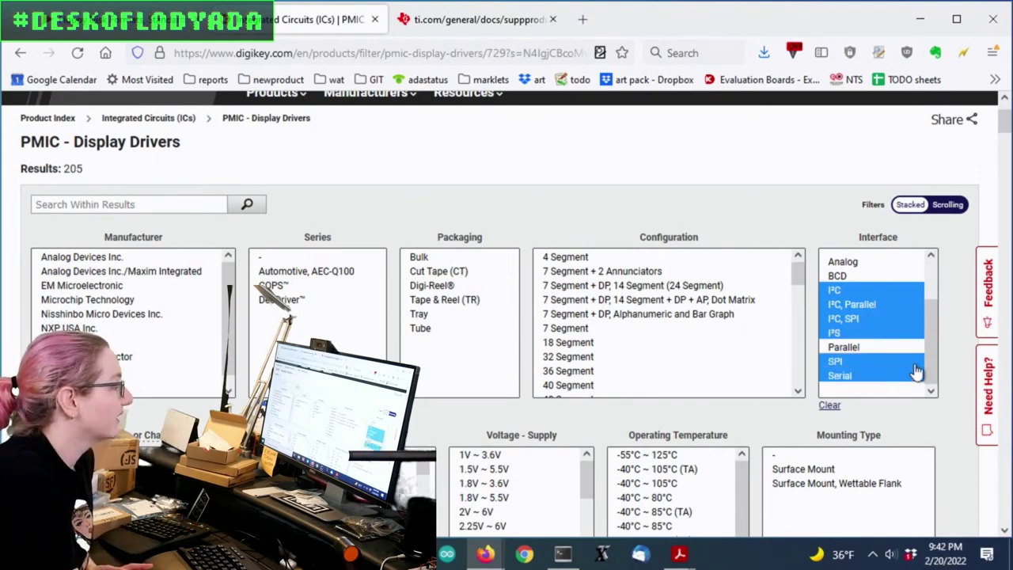
scroll(932, 313, up, 1)
drag(890, 291, 881, 255)
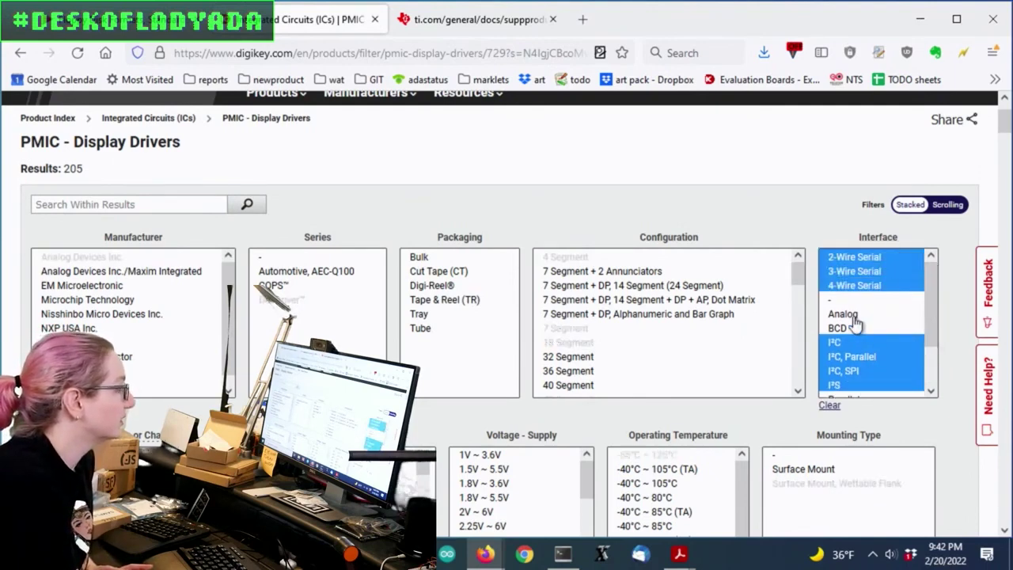
scroll(950, 309, down, 7)
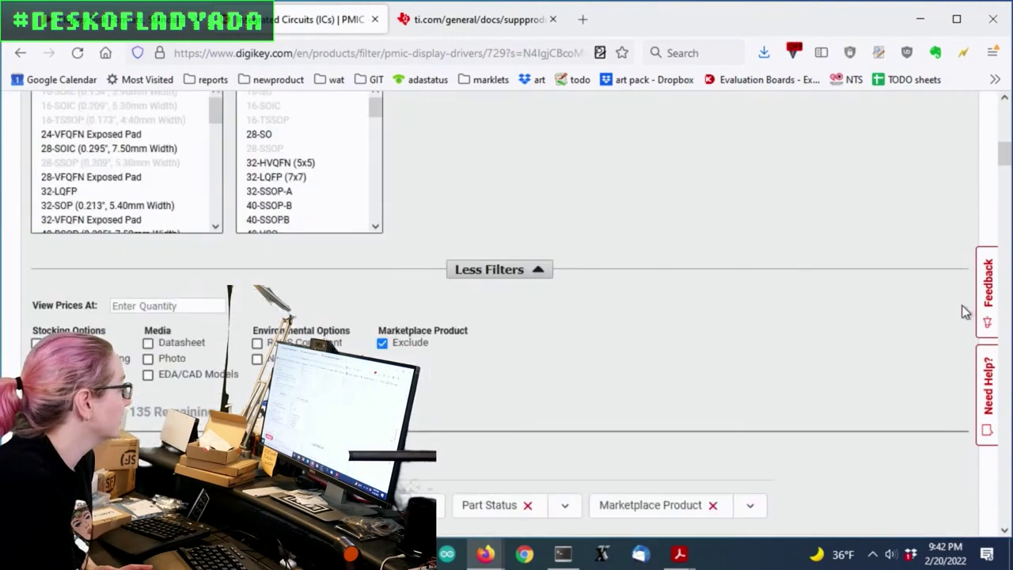
scroll(674, 310, up, 3)
scroll(802, 350, down, 3)
scroll(821, 351, down, 5)
scroll(486, 440, up, 10)
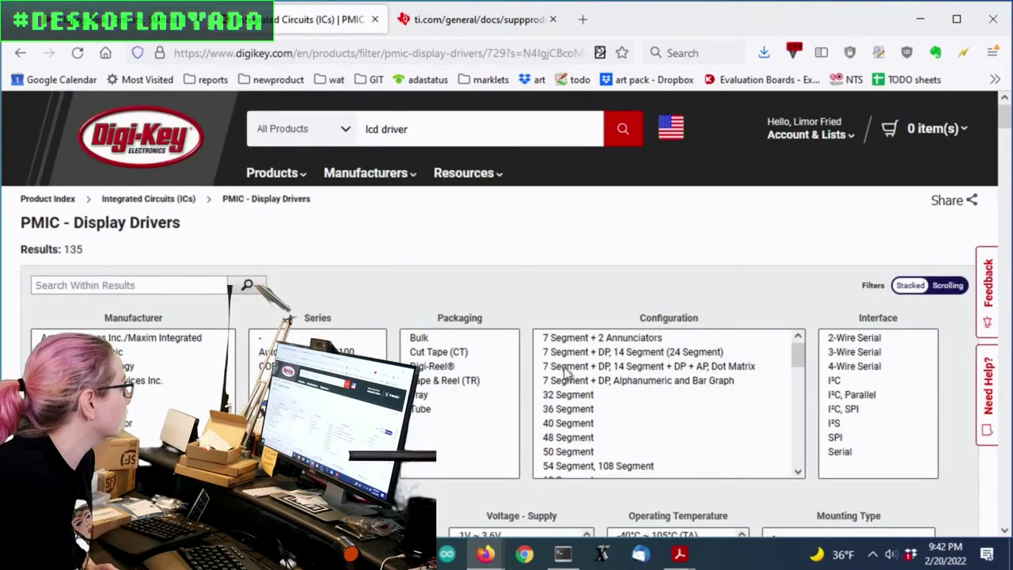
scroll(238, 277, down, 5)
scroll(343, 294, down, 2)
scroll(474, 309, down, 5)
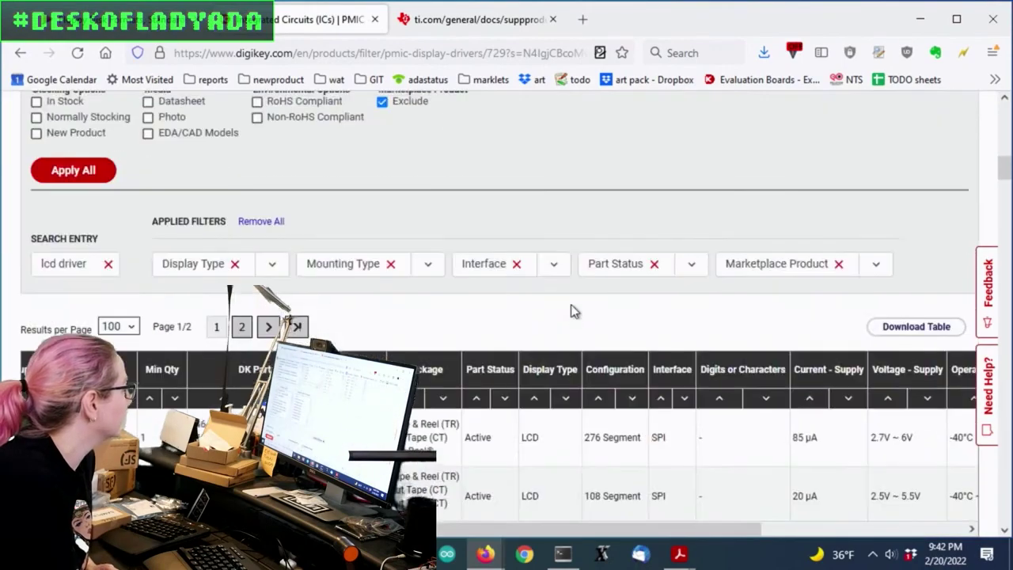
scroll(570, 316, down, 3)
scroll(569, 317, left, 5)
mouse_move(123, 352)
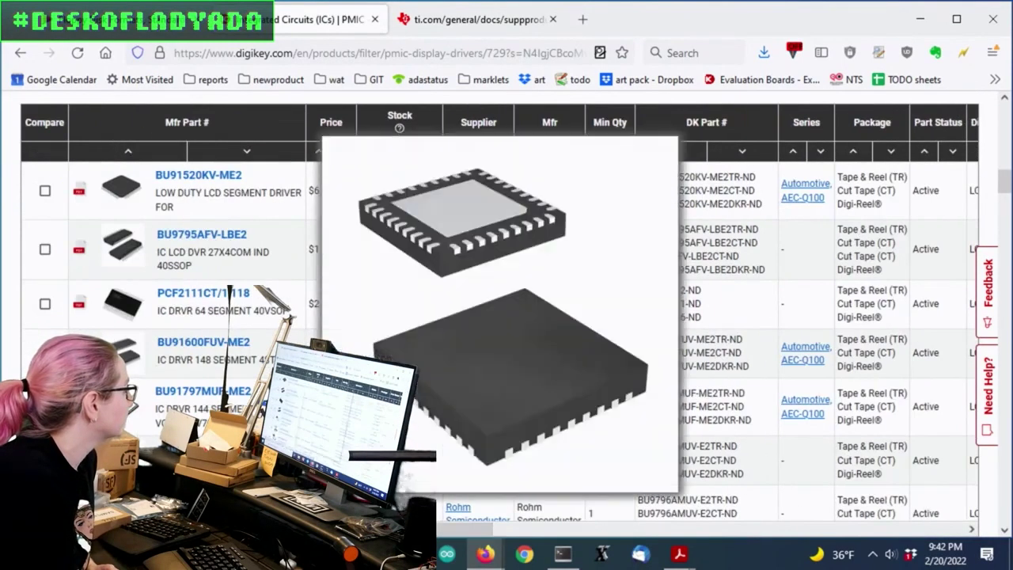
scroll(127, 332, up, 1)
mouse_move(130, 269)
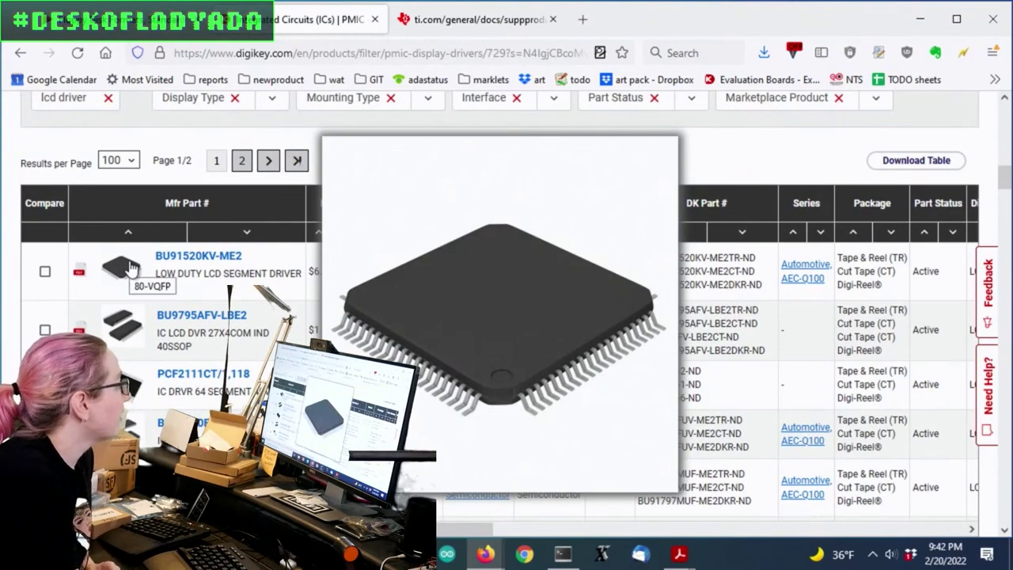
scroll(641, 298, right, 6)
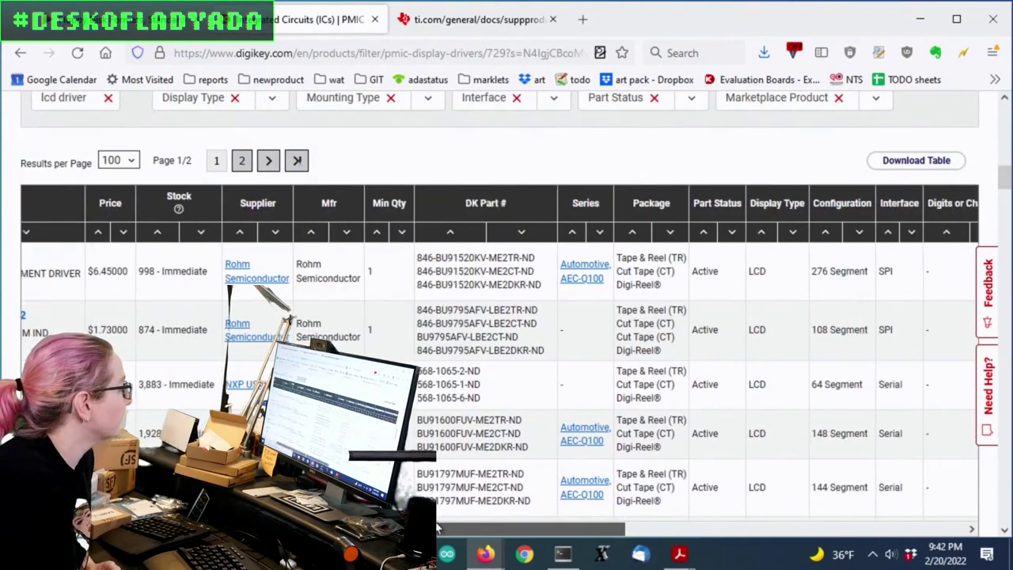
scroll(605, 328, down, 3)
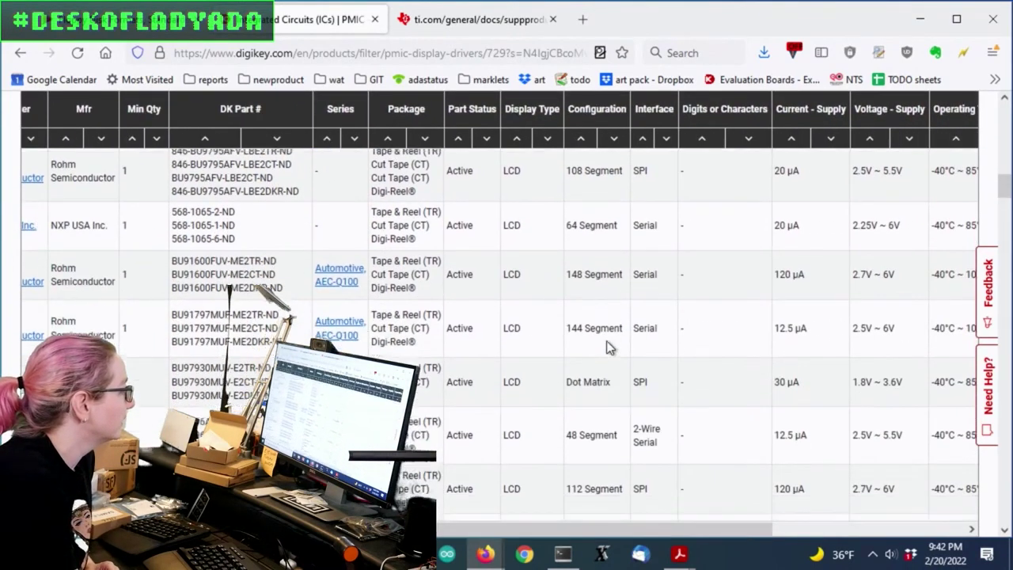
scroll(589, 380, down, 4)
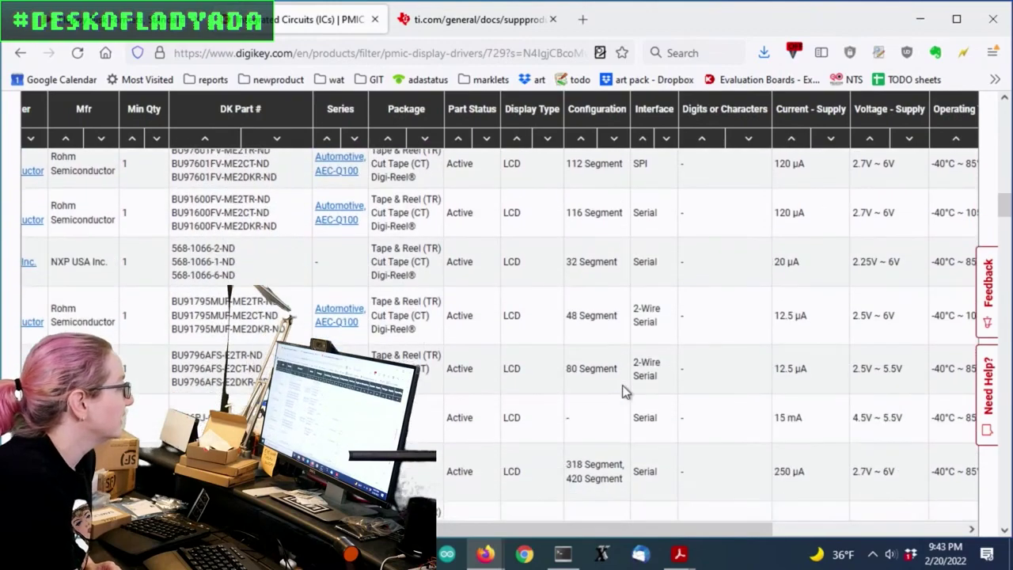
scroll(616, 388, down, 2)
scroll(605, 364, up, 10)
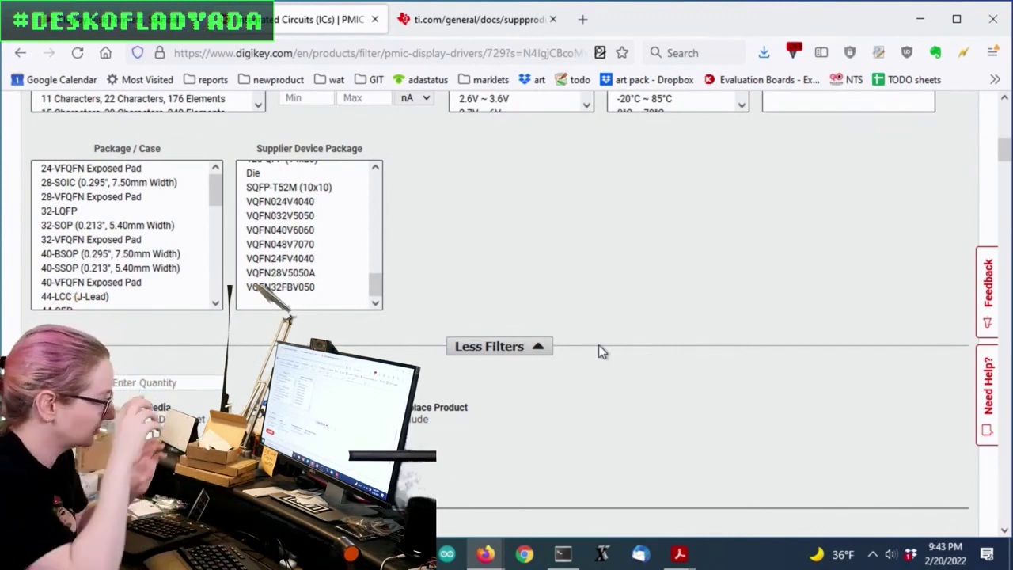
Select a range of Configuration filter entries, leaving out 528 Segment
scroll(578, 293, up, 5)
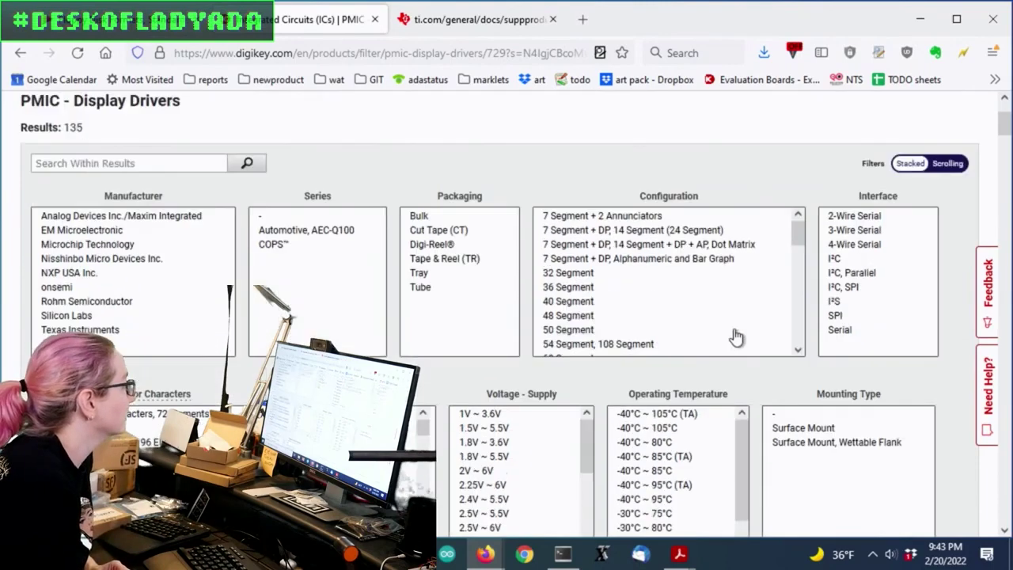
scroll(737, 338, up, 2)
drag(796, 349, 802, 466)
drag(614, 414, 746, 425)
click(746, 426)
drag(796, 452, 803, 405)
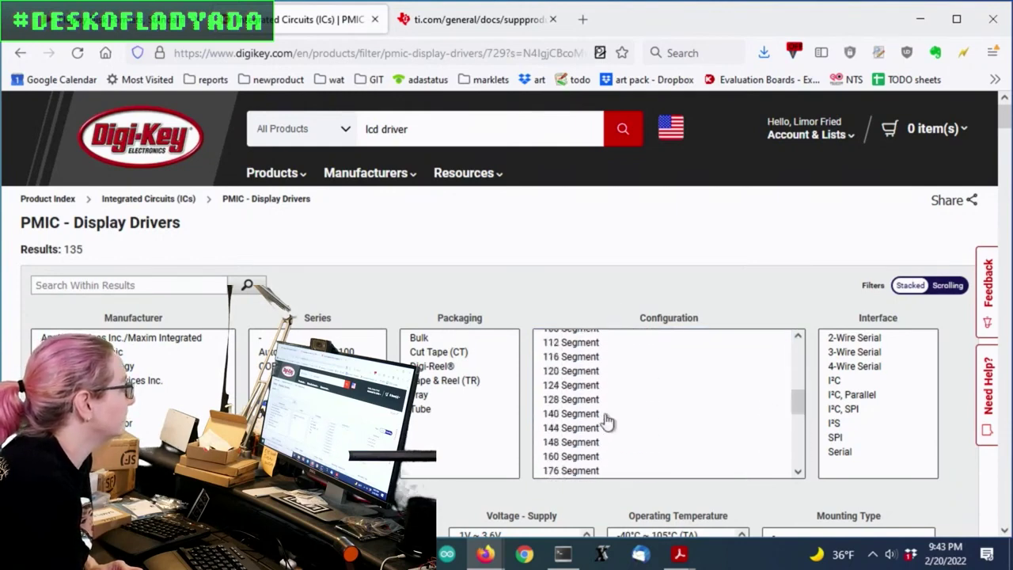
Apply the configuration filter up to 148 segments and scroll to the Rohm-led results table
scroll(699, 413, up, 3)
scroll(699, 413, down, 2)
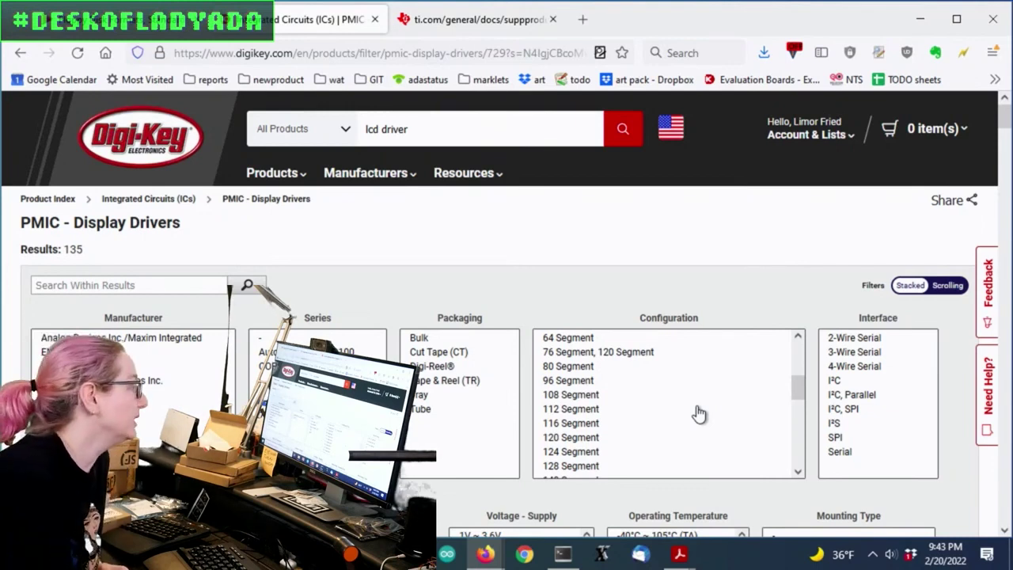
scroll(699, 413, down, 2)
drag(584, 441, 693, 322)
scroll(780, 242, down, 3)
scroll(779, 242, down, 2)
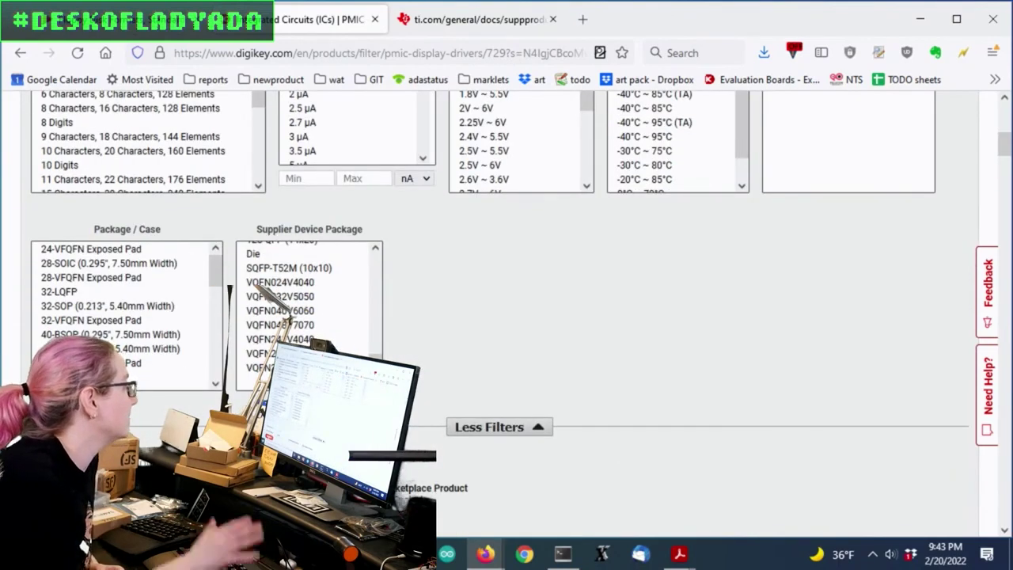
scroll(778, 329, up, 2)
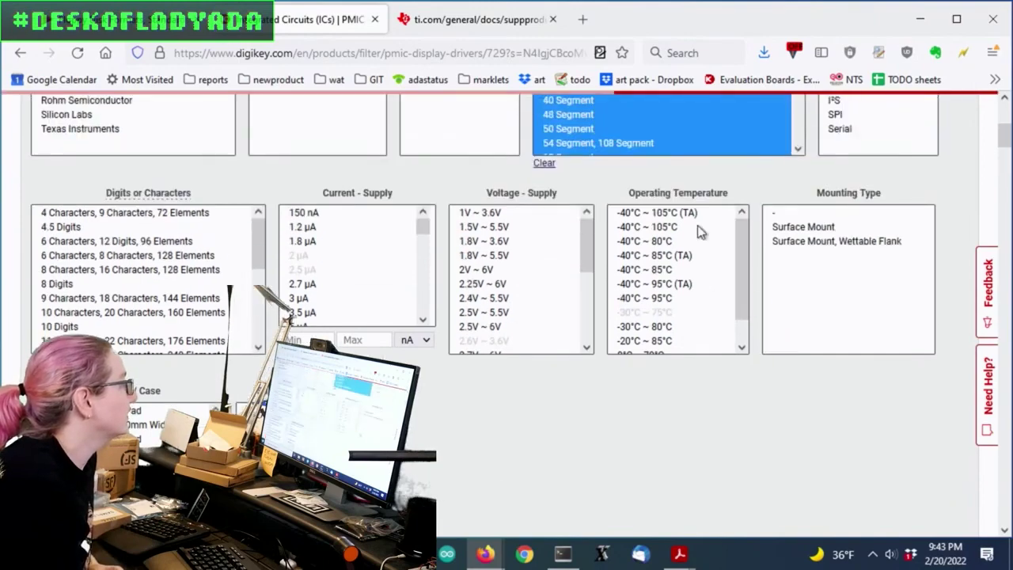
scroll(845, 262, down, 12)
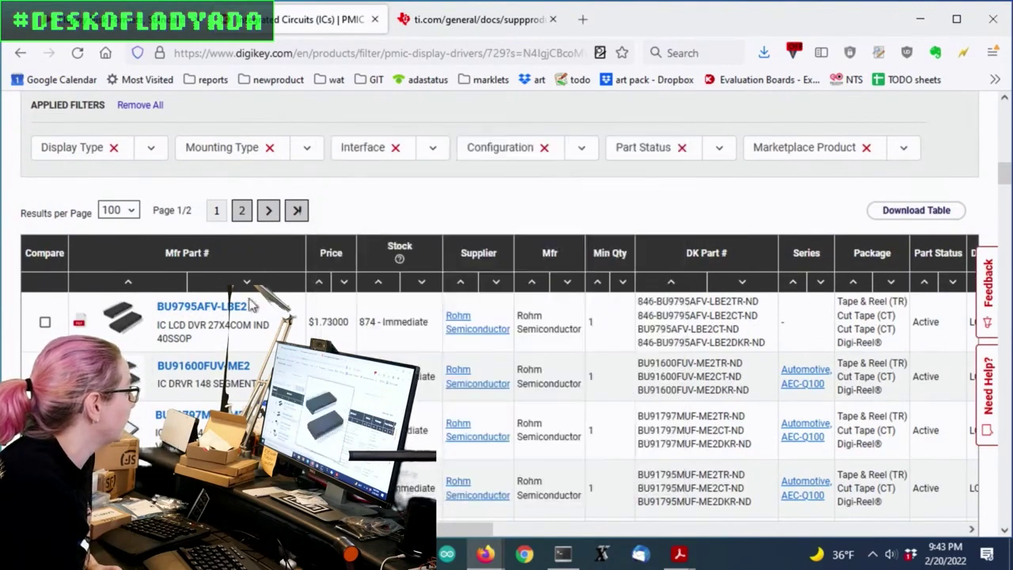
scroll(332, 314, down, 2)
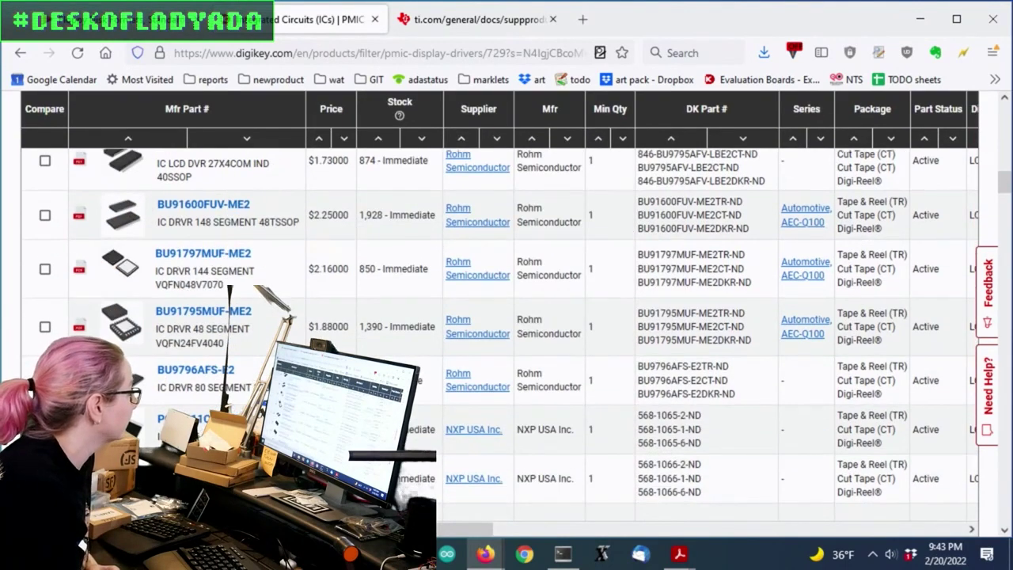
scroll(535, 373, up, 6)
scroll(535, 373, down, 5)
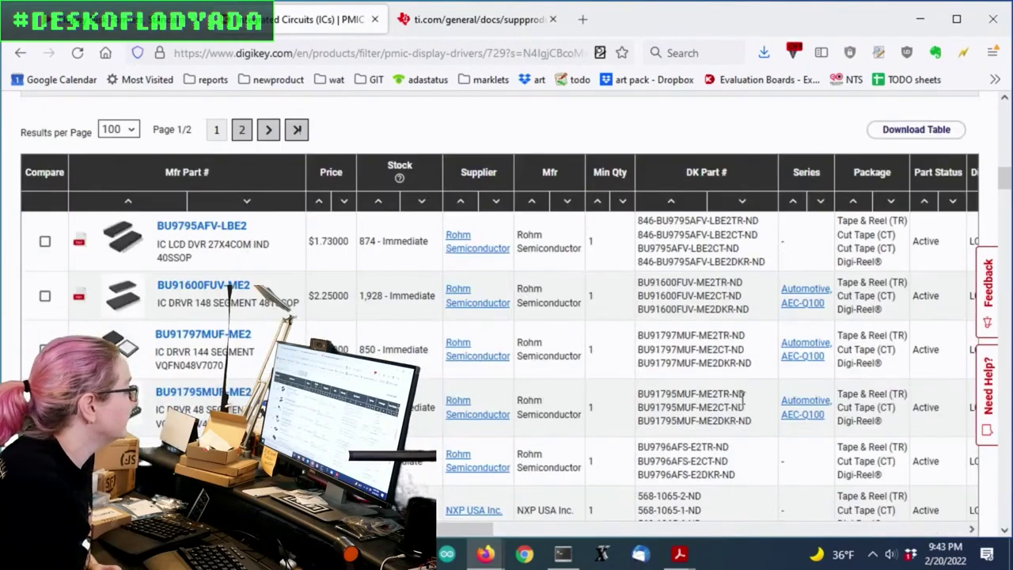
scroll(451, 461, down, 10)
scroll(226, 247, up, 5)
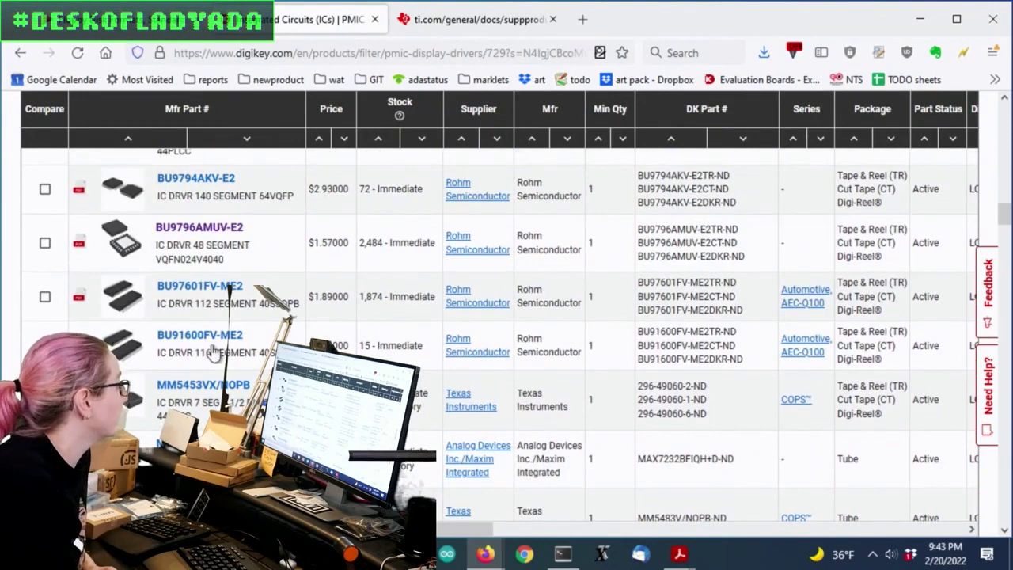
scroll(502, 334, down, 1)
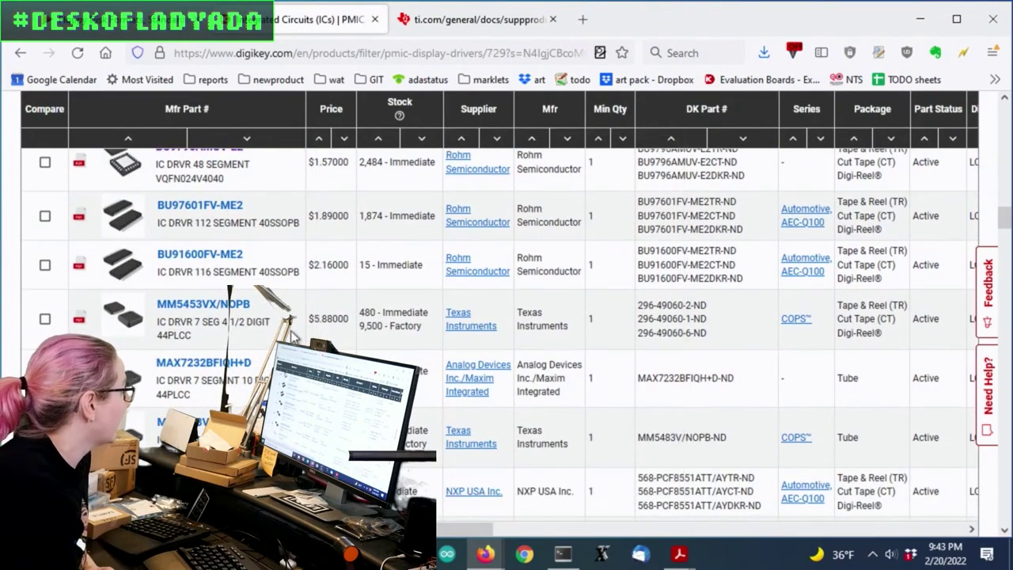
mouse_move(129, 368)
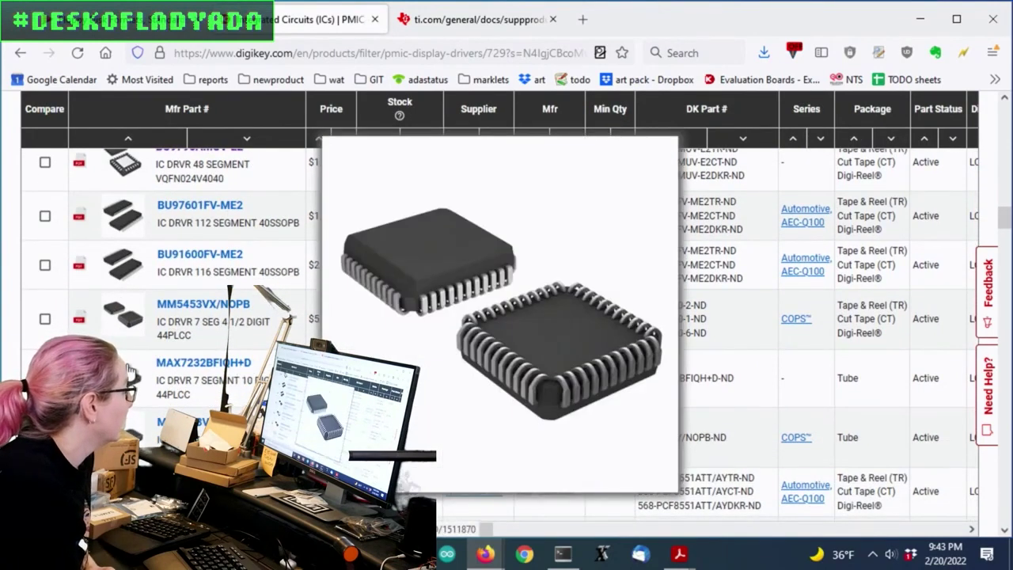
scroll(129, 319, down, 2)
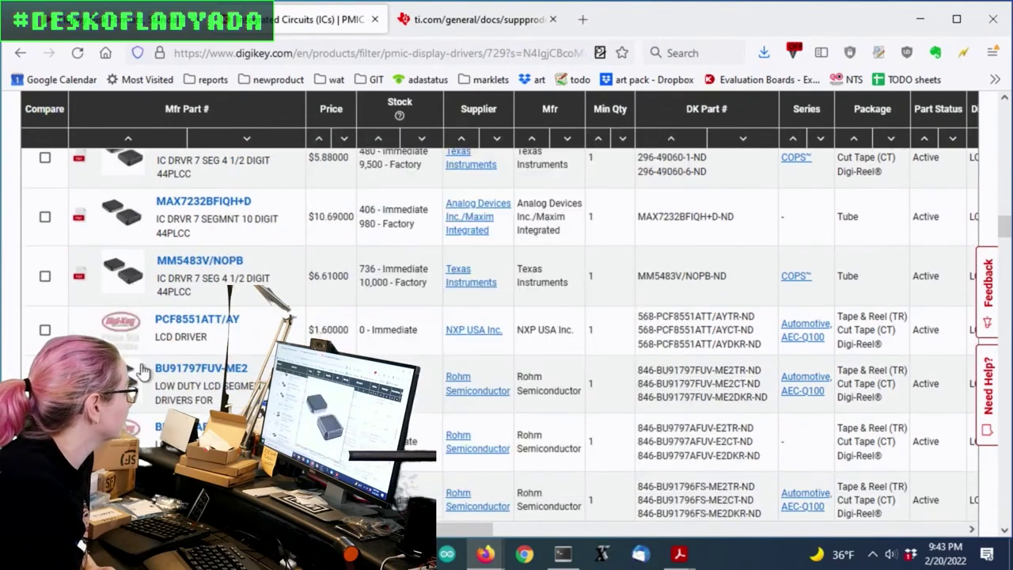
scroll(125, 237, down, 5)
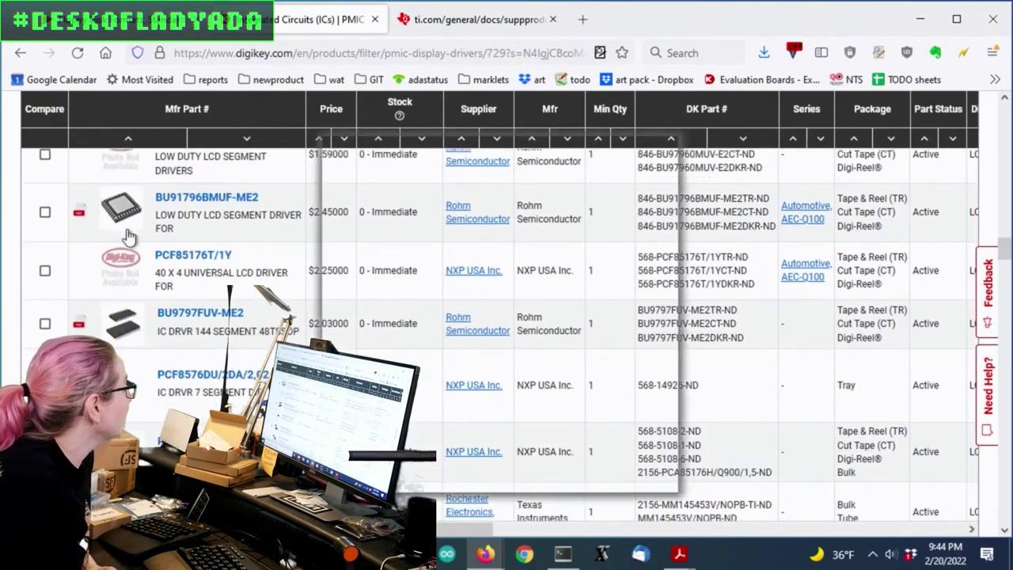
mouse_move(127, 222)
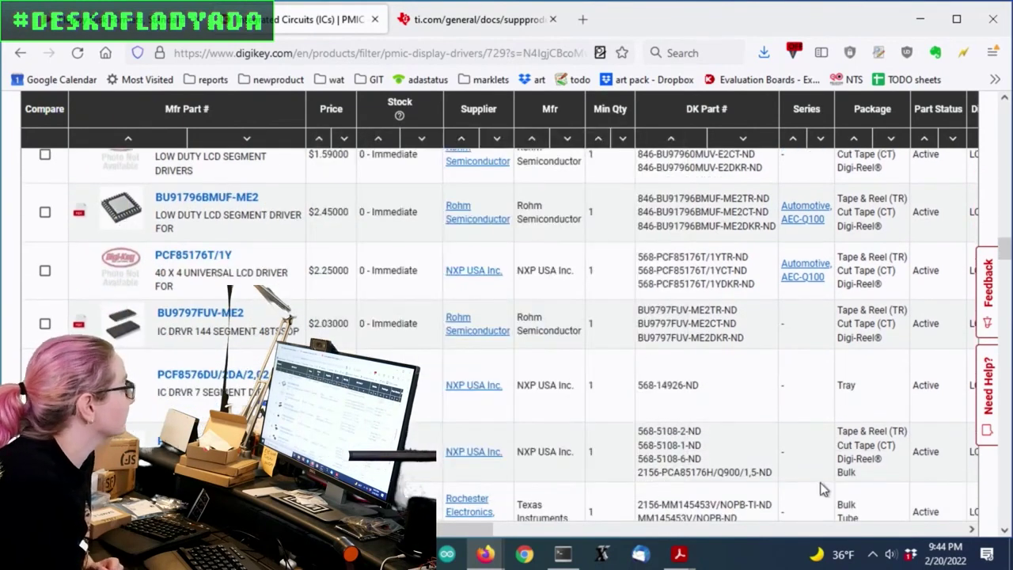
Restrict the display driver results to In Stock parts
drag(1003, 249, 1005, 117)
scroll(678, 198, down, 6)
scroll(463, 358, down, 5)
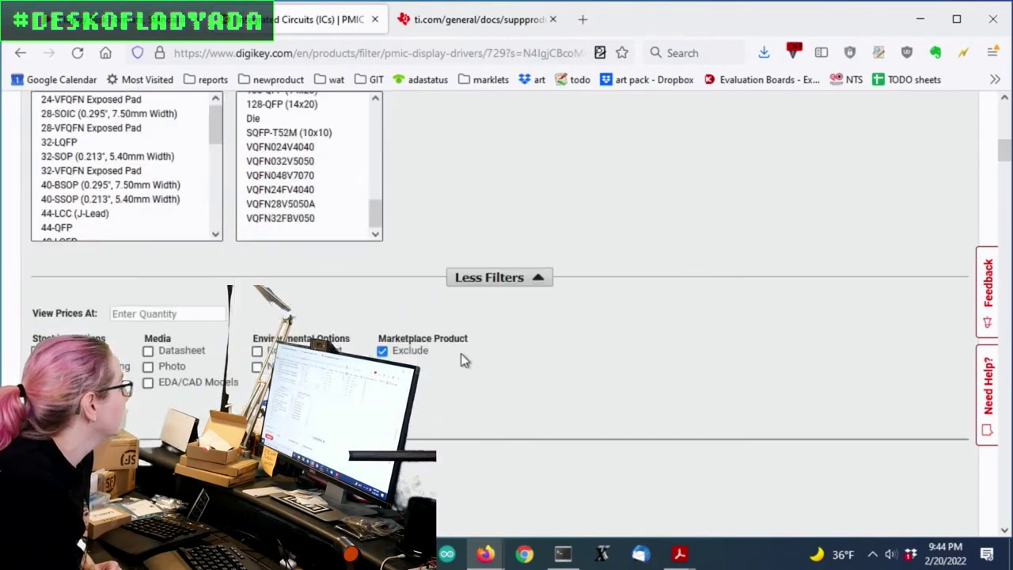
scroll(463, 357, down, 1)
click(37, 258)
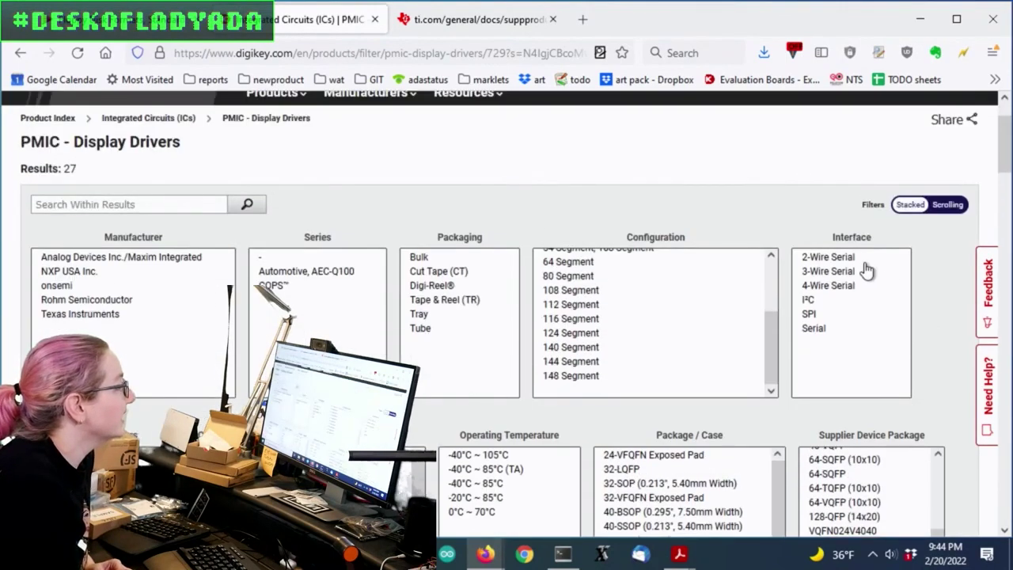
Set the Interface filter to 2-Wire Serial, I²C and Serial, leaving 19 parts
click(864, 261)
ctrl+click(836, 302)
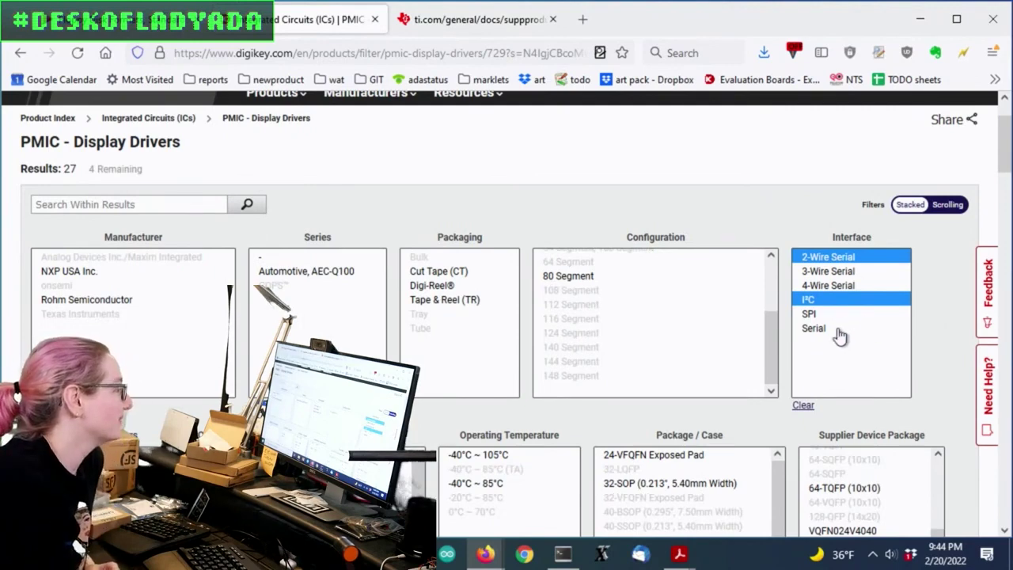
ctrl+click(832, 328)
scroll(781, 205, down, 5)
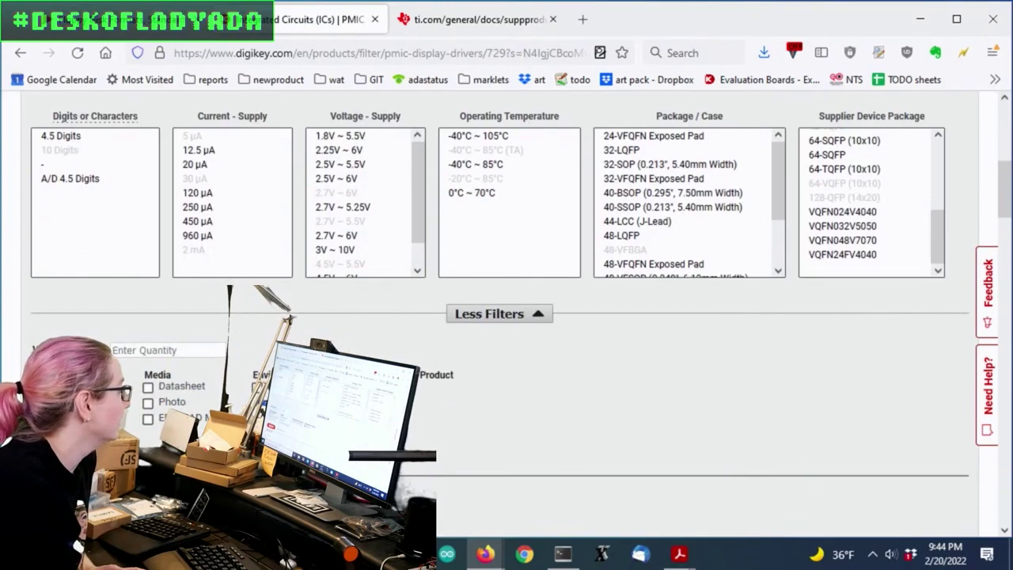
scroll(799, 355, up, 3)
scroll(952, 308, up, 3)
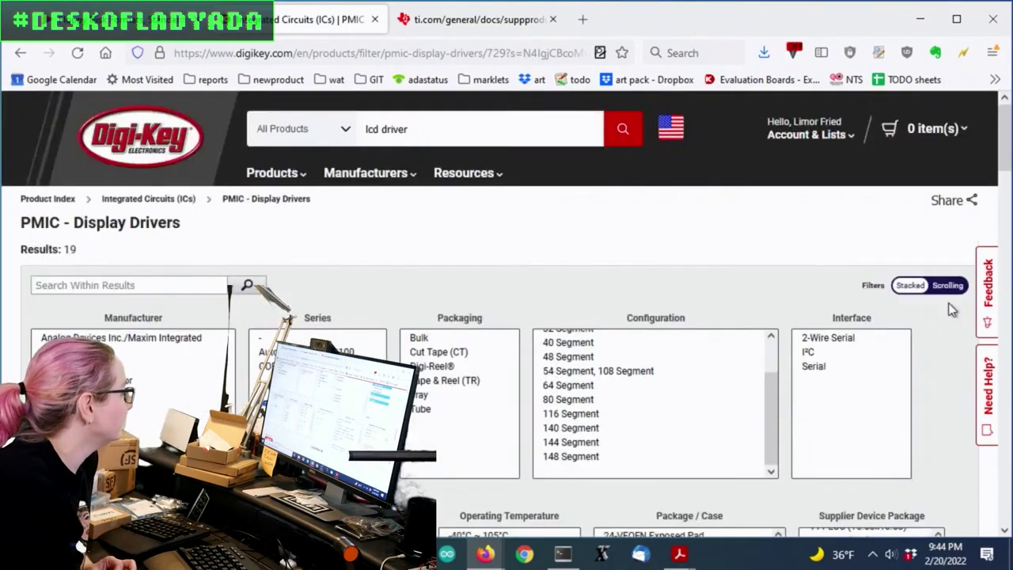
Sort by ascending price so the onsemi LC75832WH-E at $1.06 comes first
scroll(953, 309, down, 2)
scroll(952, 307, down, 8)
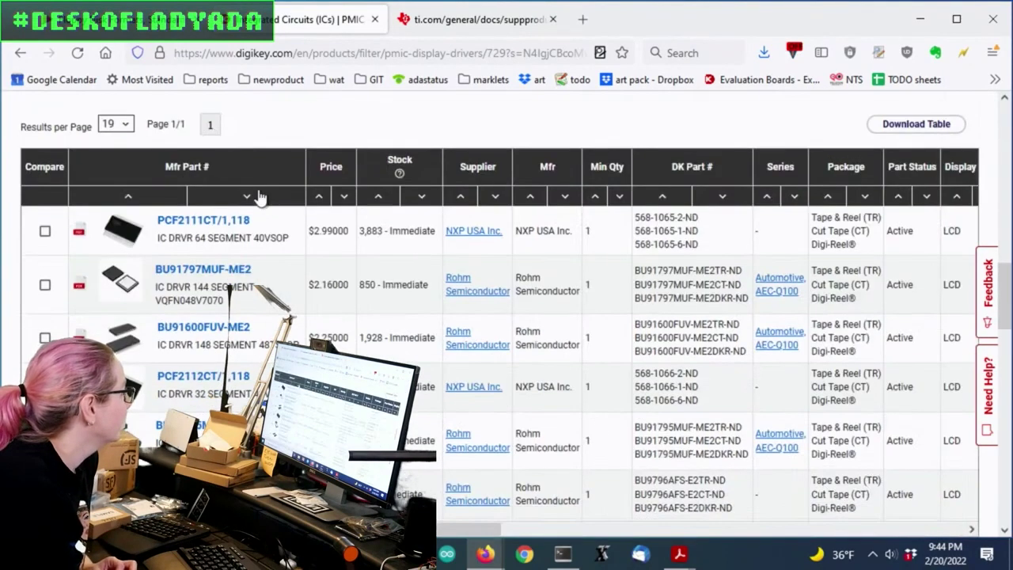
click(316, 199)
scroll(717, 190, down, 5)
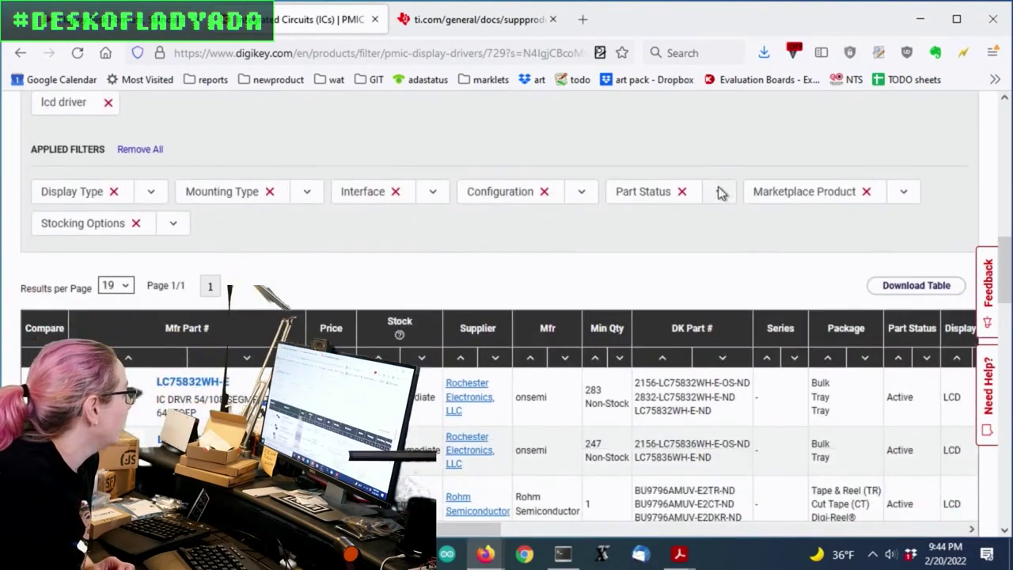
scroll(633, 261, up, 2)
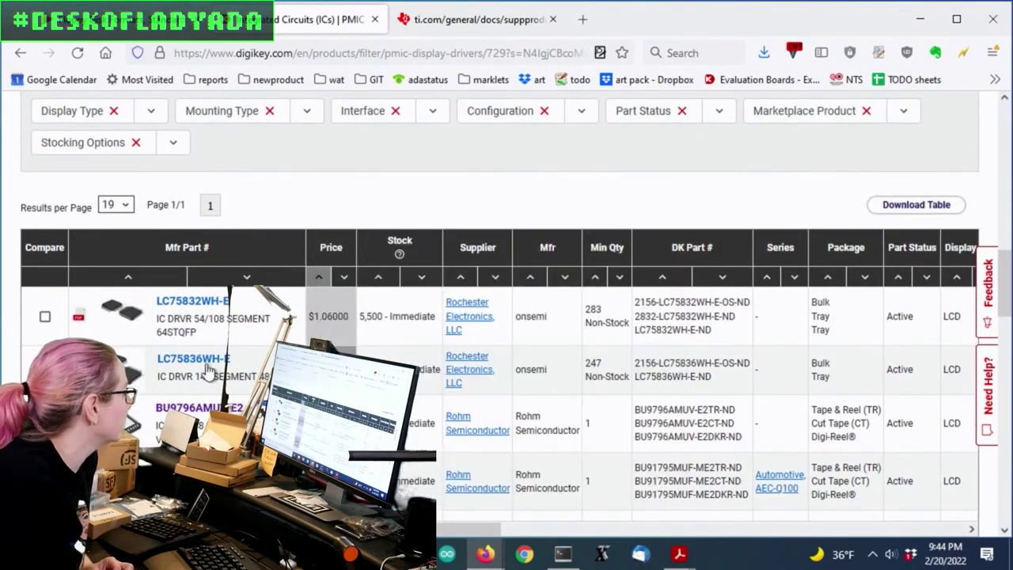
mouse_move(135, 372)
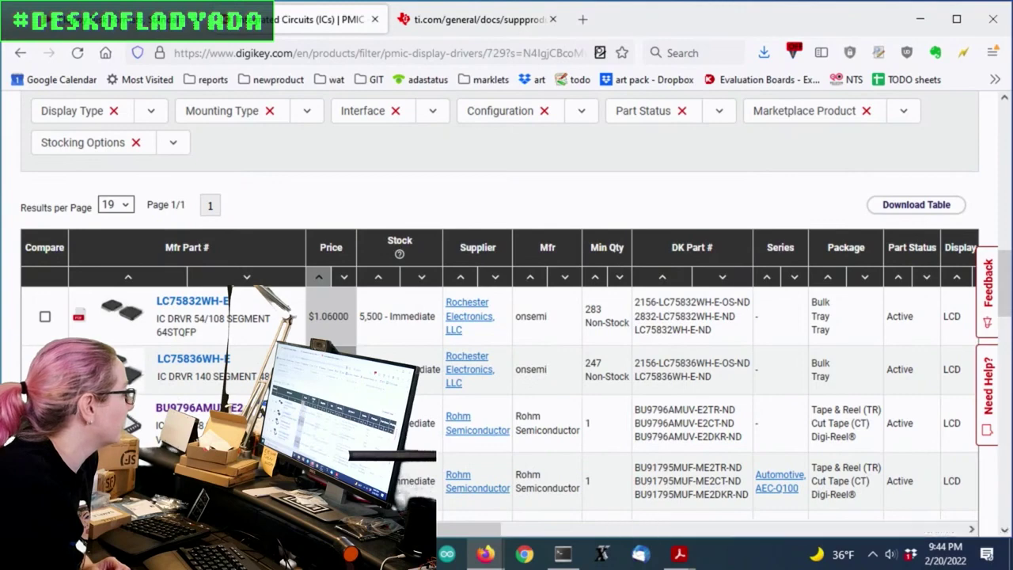
drag(503, 529, 411, 546)
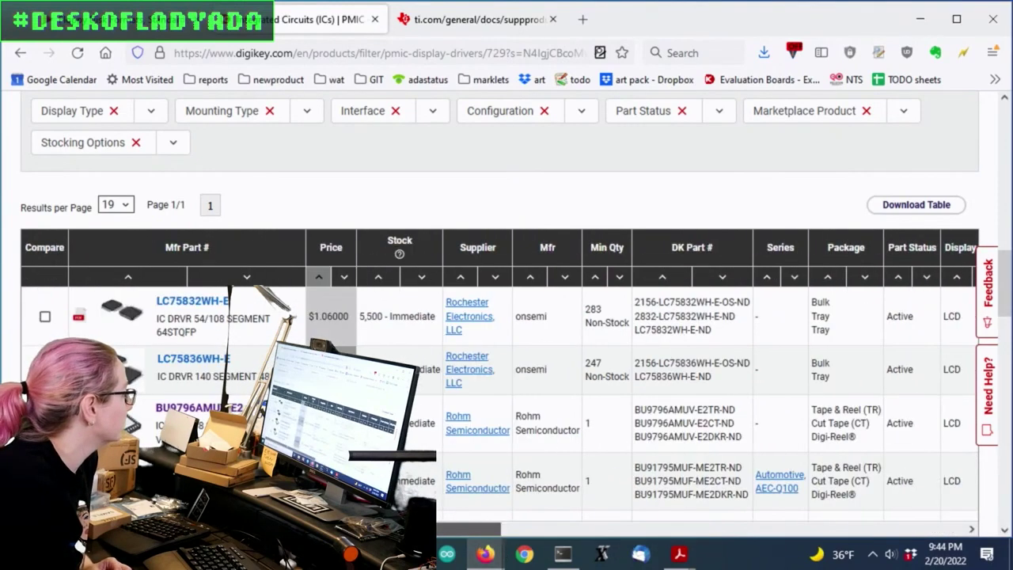
Download and open the LC75832E datasheet, marking its 2.7 to 6.0 V supply range
click(80, 320)
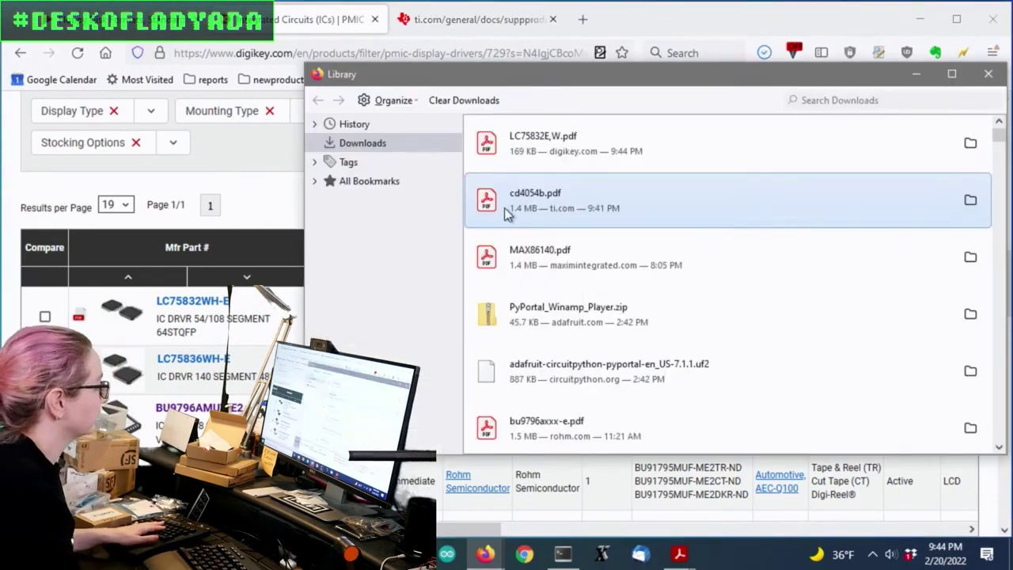
double_click(745, 136)
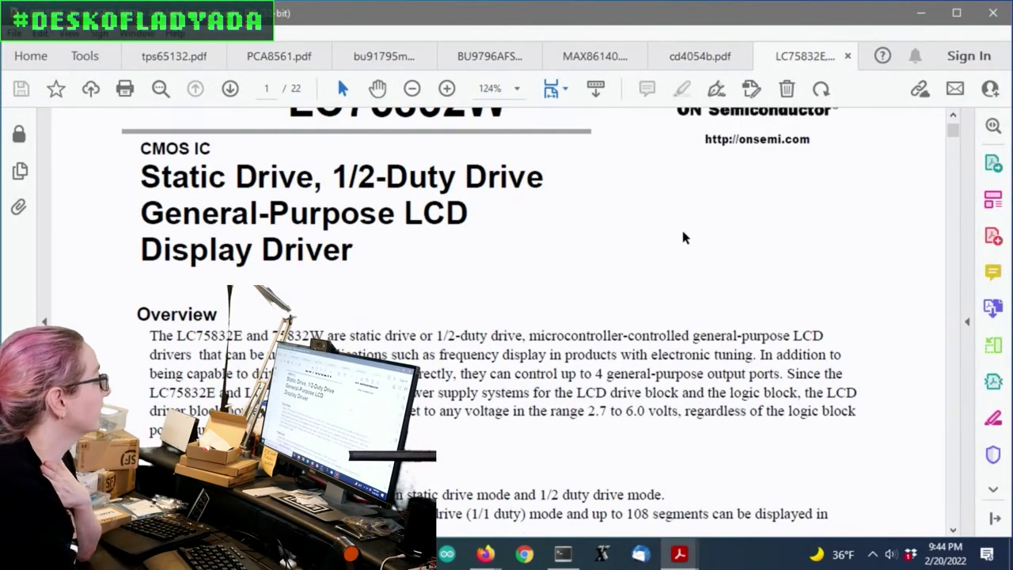
scroll(684, 234, down, 5)
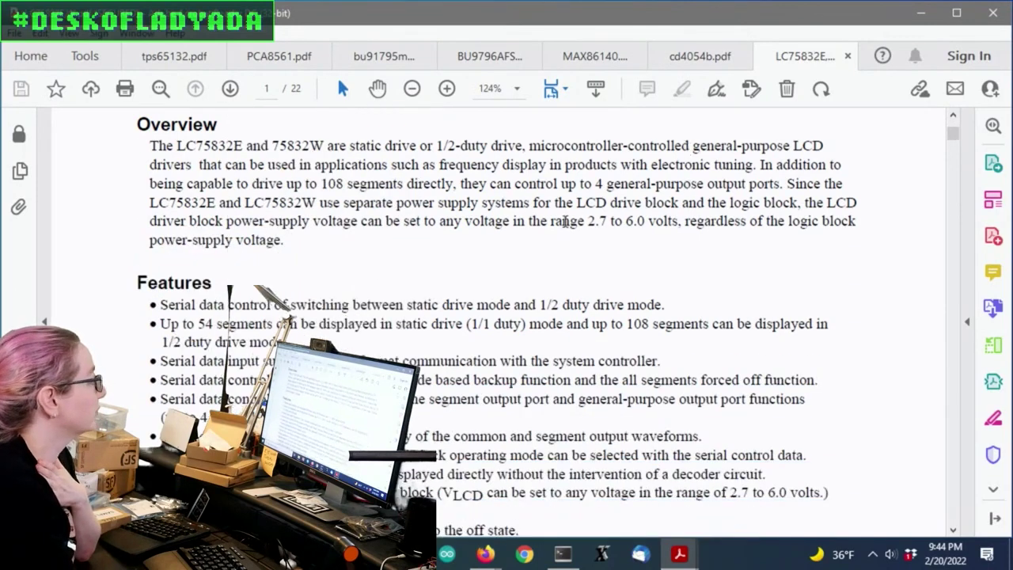
drag(582, 219, 678, 222)
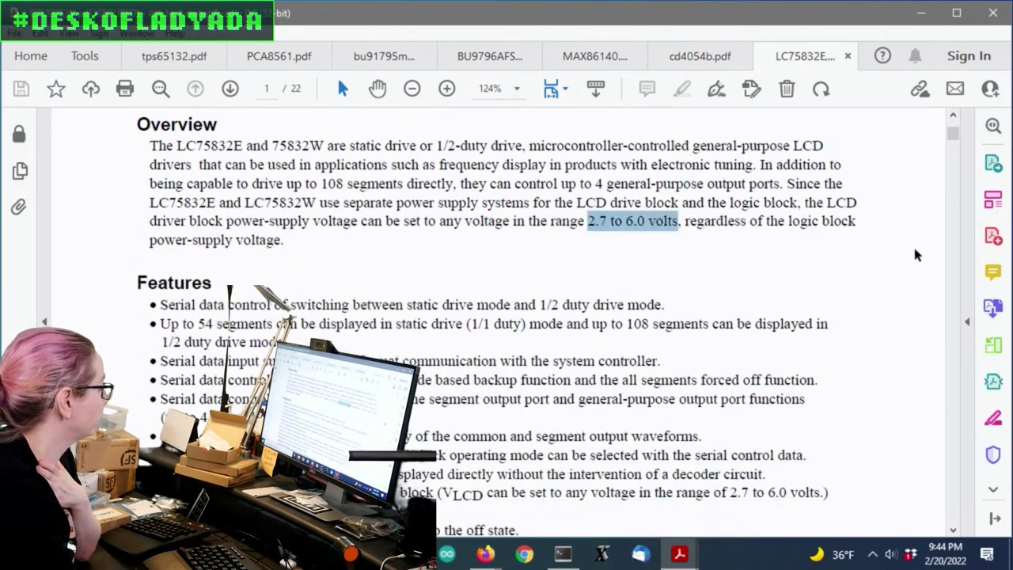
scroll(866, 262, down, 15)
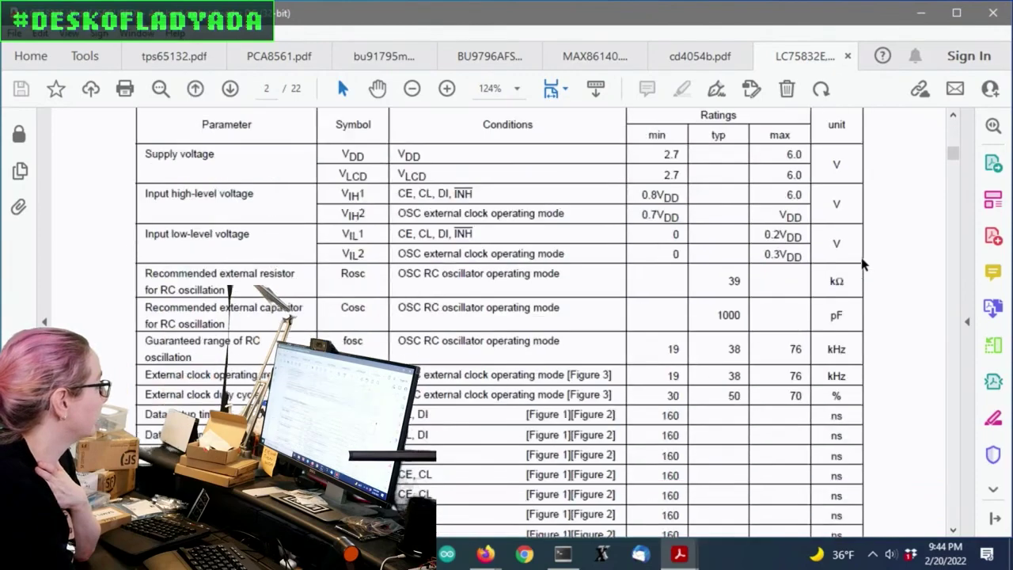
scroll(864, 265, down, 20)
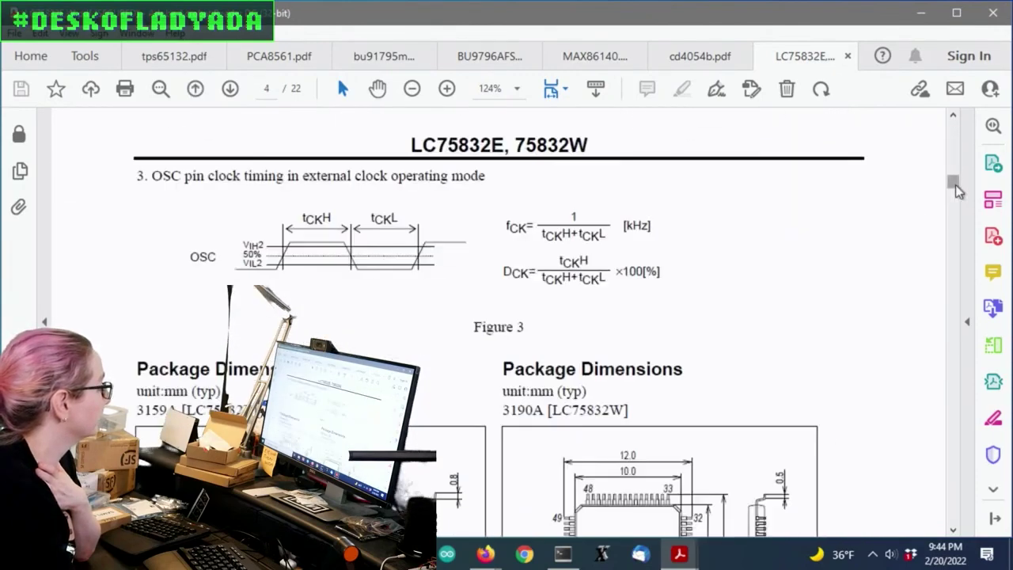
drag(958, 190, 954, 212)
View the datasheet at 100% zoom down to the page 5 block diagram, then minimize Acrobat
key(ctrl+minus)
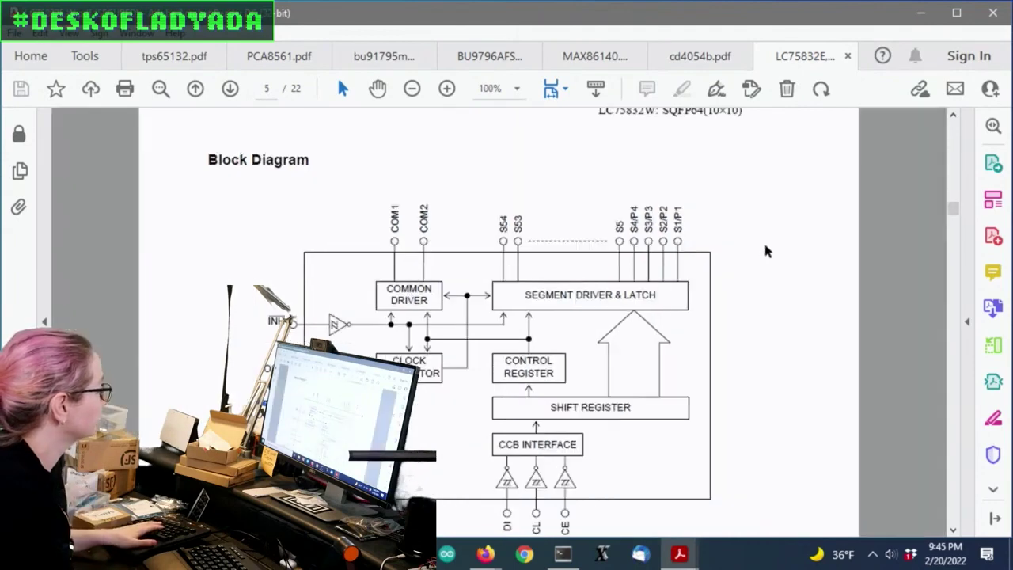
key(ctrl+minus)
key(ctrl+plus)
scroll(767, 238, down, 1)
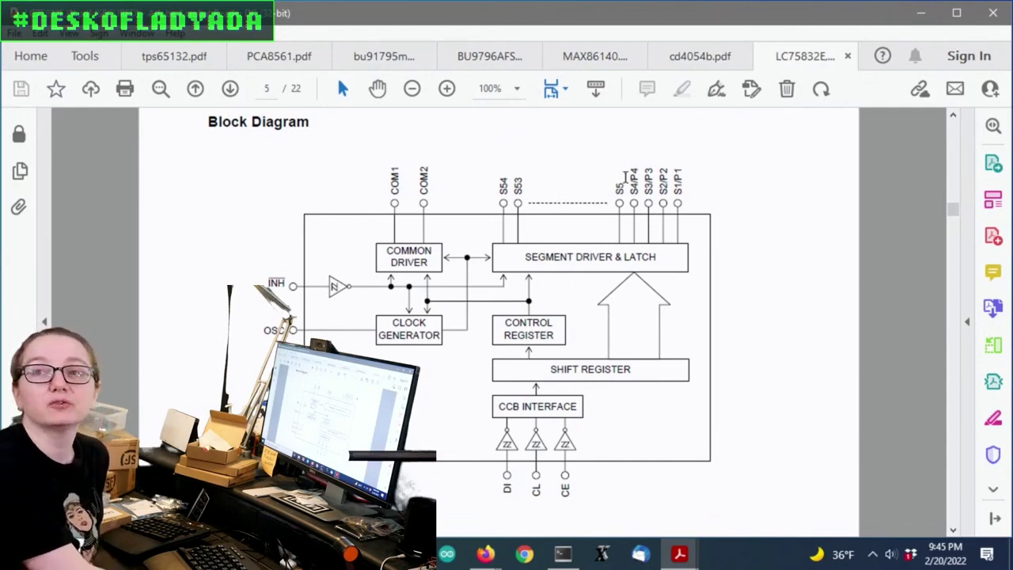
scroll(606, 177, down, 1)
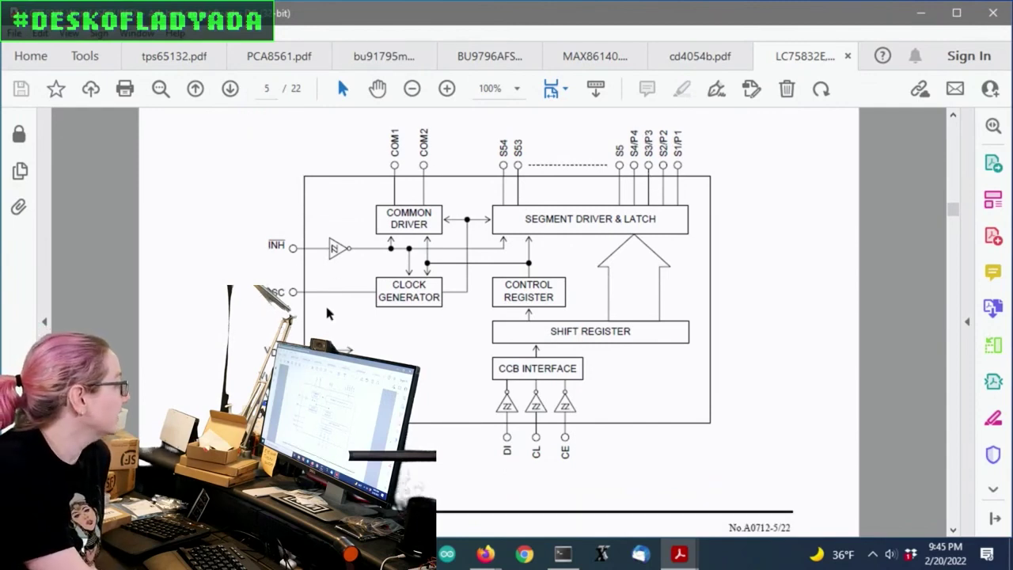
scroll(542, 379, down, 1)
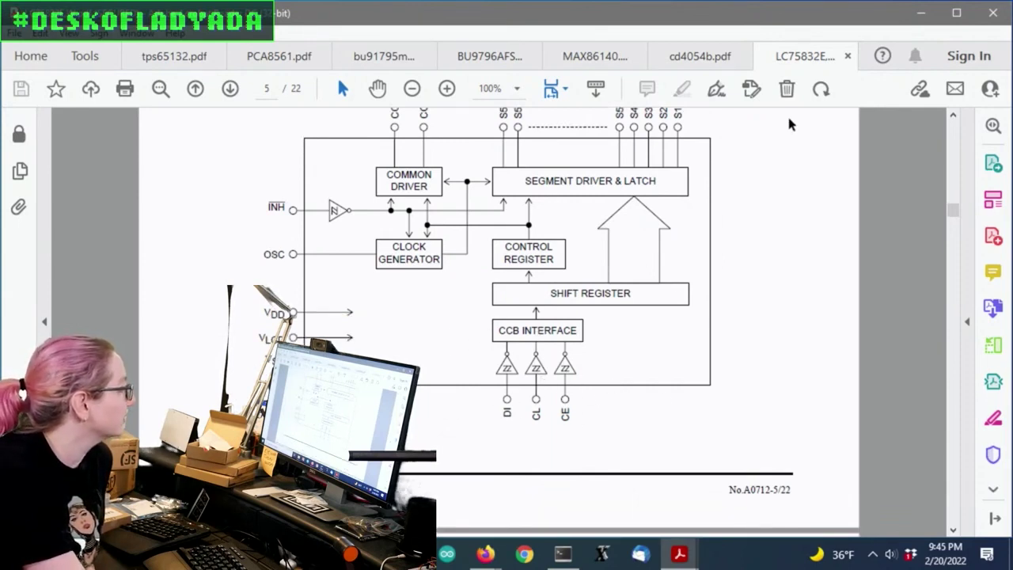
click(920, 13)
Check the BU9796AMUV-E2 stock count in the Digi-Key results and open a new browser tab
click(288, 208)
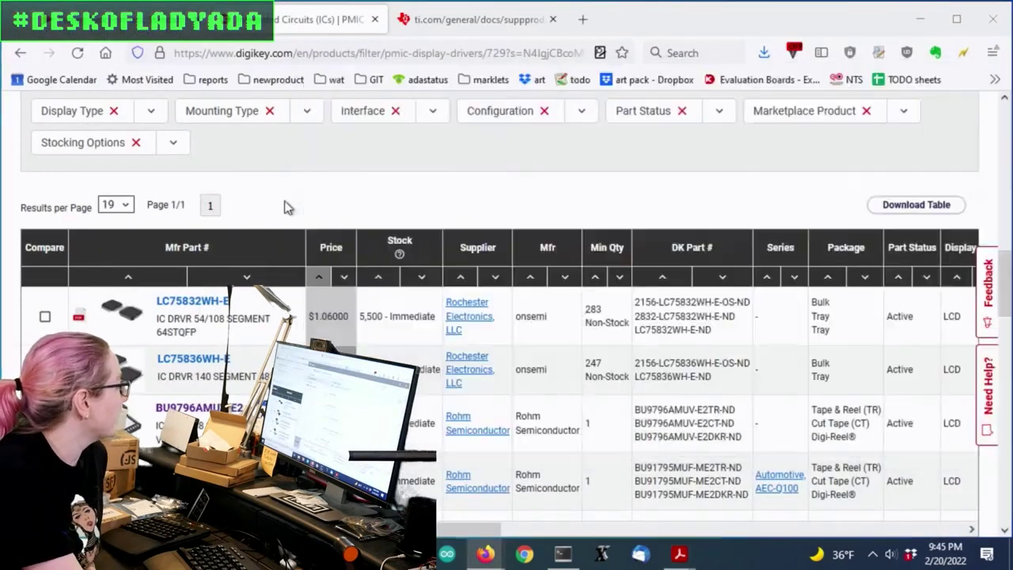
scroll(287, 208, down, 1)
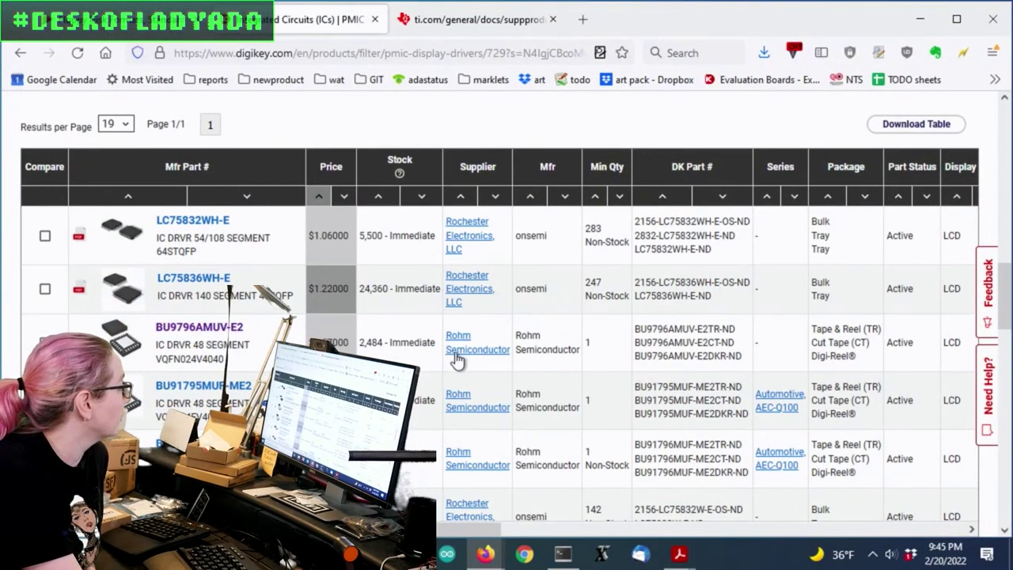
drag(360, 343, 409, 342)
mouse_move(155, 342)
mouse_down()
mouse_move(162, 400)
mouse_move(159, 342)
mouse_up()
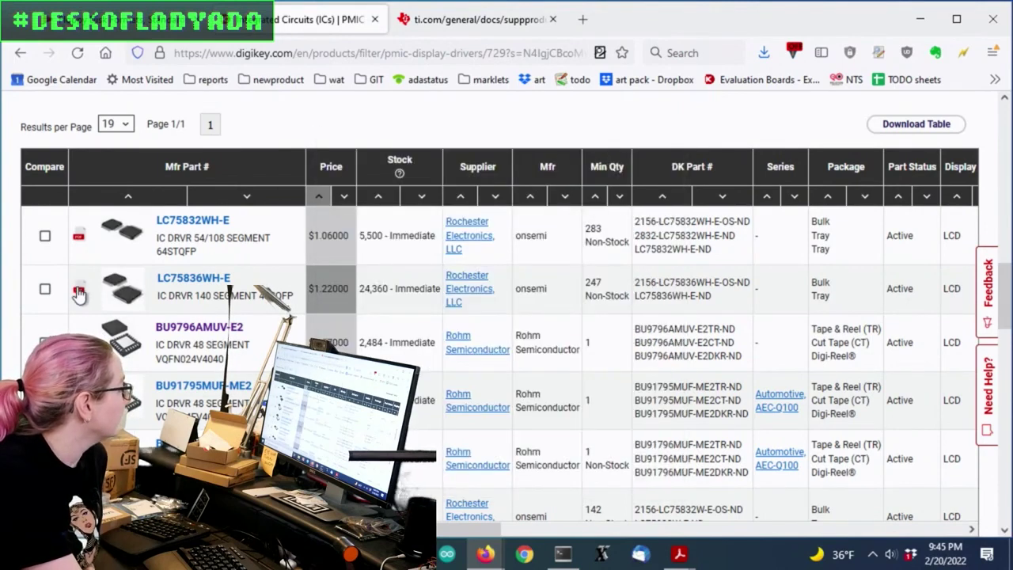
key(ctrl+t)
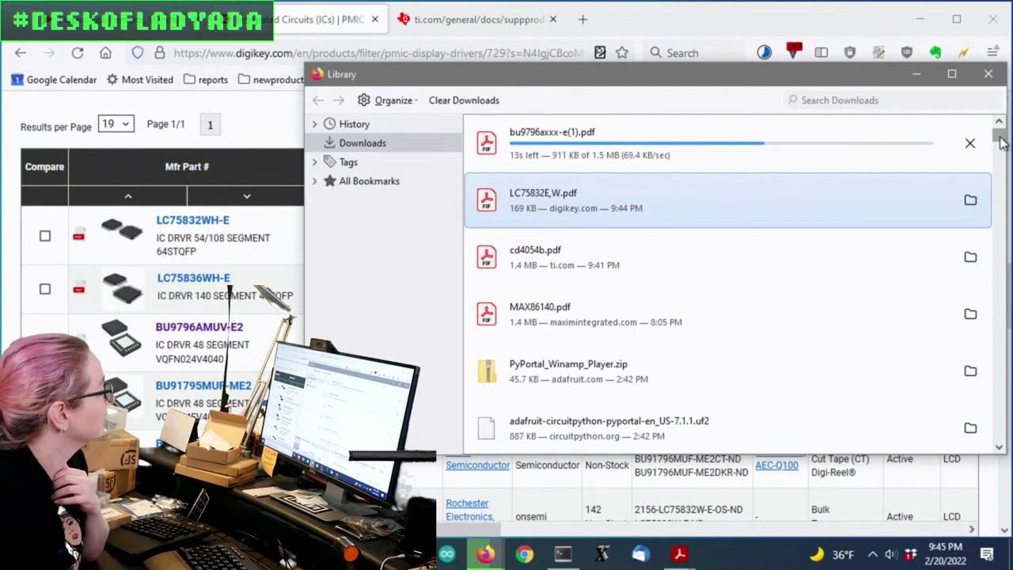
scroll(757, 166, down, 3)
Open the bu9796axxx-e.pdf datasheet and highlight the +2.5V to +5.5V supply range
double_click(554, 333)
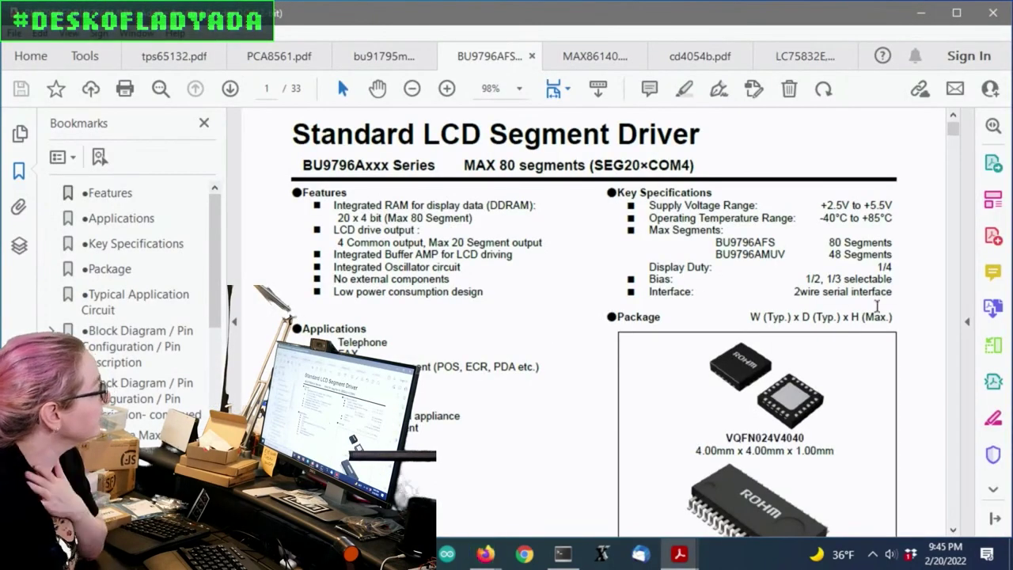
scroll(932, 305, down, 1)
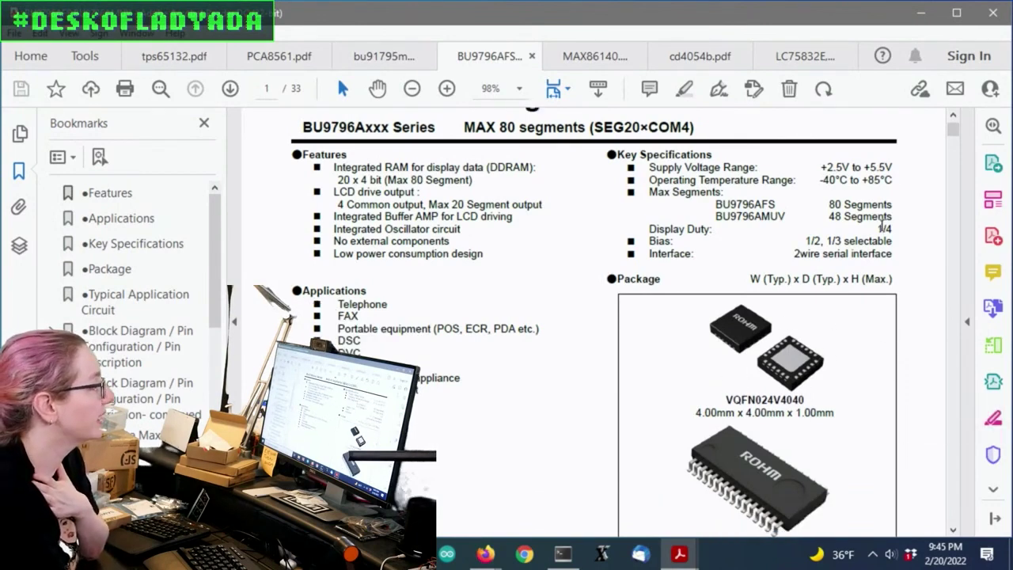
drag(823, 168, 893, 169)
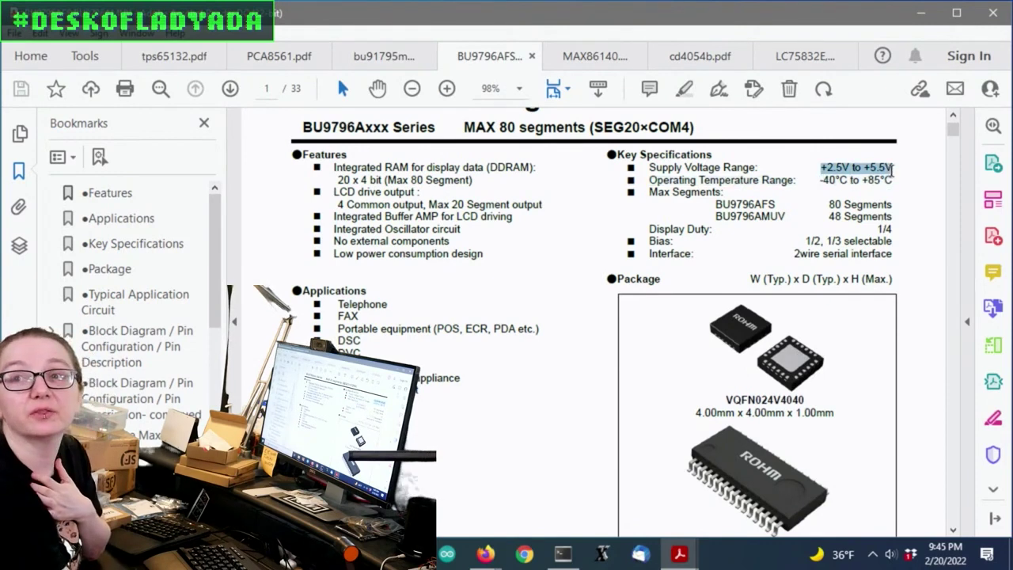
click(890, 251)
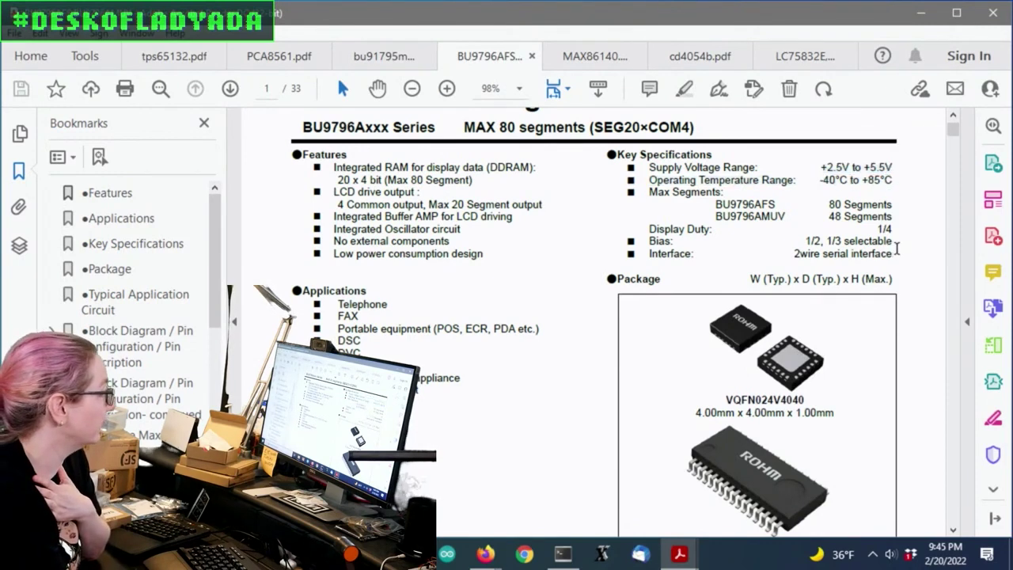
Highlight the BU9796AFS 80-segment and BU9796AMUV 48-segment lines and the Features list, then scroll to the Typical Application Circuit
triple_click(816, 202)
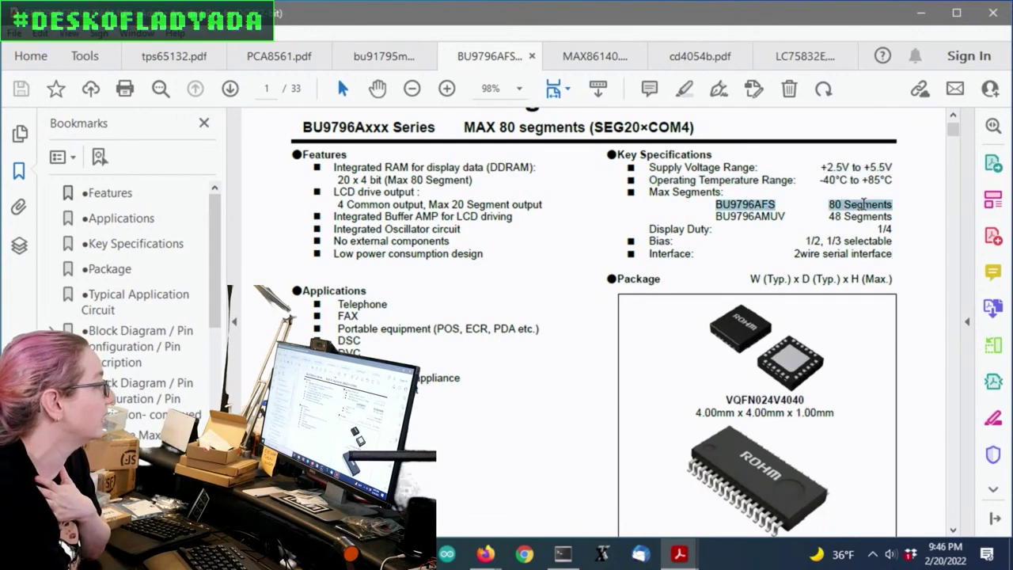
triple_click(723, 218)
click(827, 255)
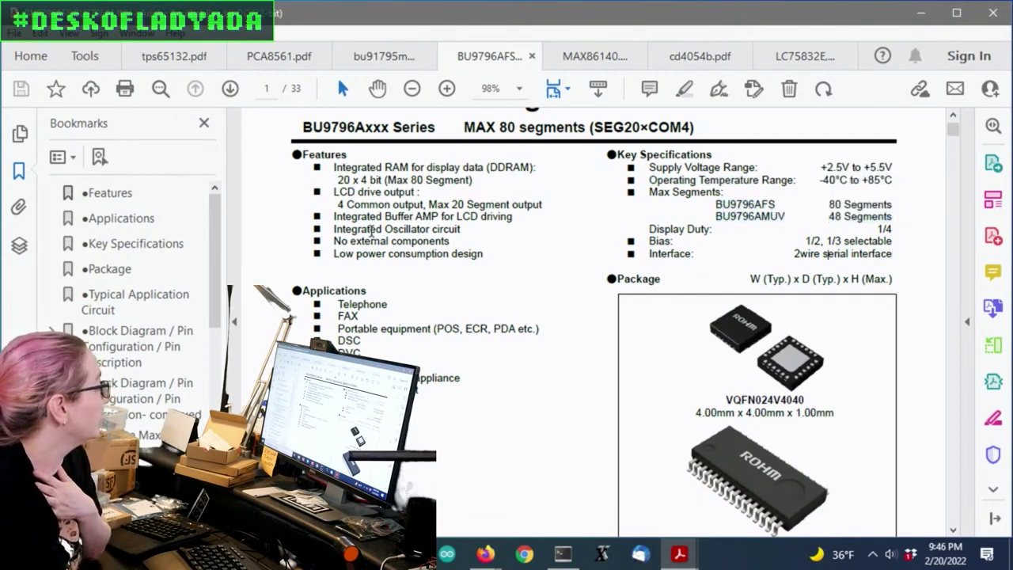
drag(336, 226, 502, 227)
click(527, 278)
scroll(644, 271, down, 5)
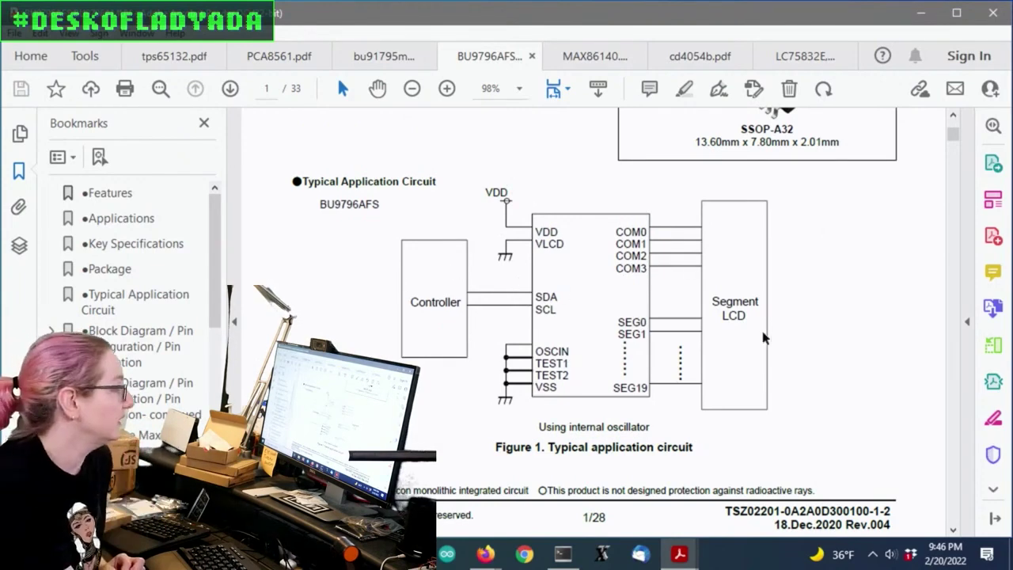
Zoom into the page 2 block diagram and study it
scroll(762, 316, down, 10)
scroll(781, 299, up, 5)
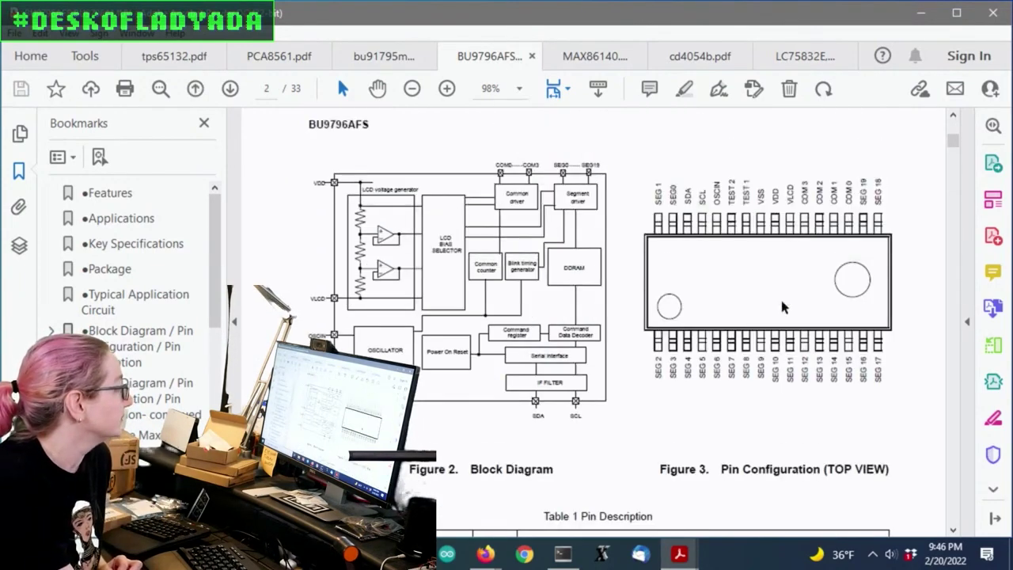
ctrl+scroll(532, 273, up, 3)
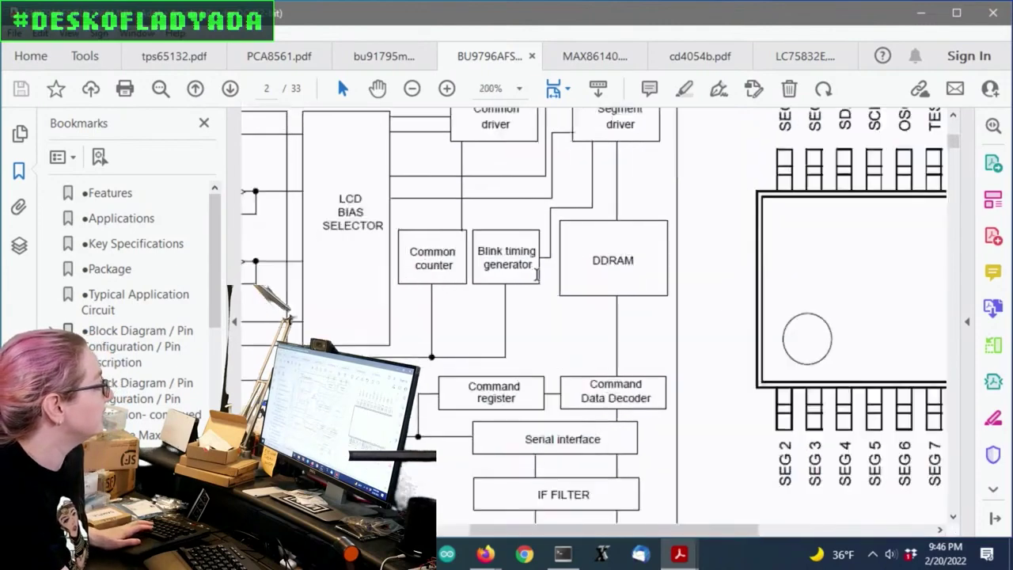
ctrl+scroll(674, 259, up, 1)
ctrl+scroll(610, 292, down, 2)
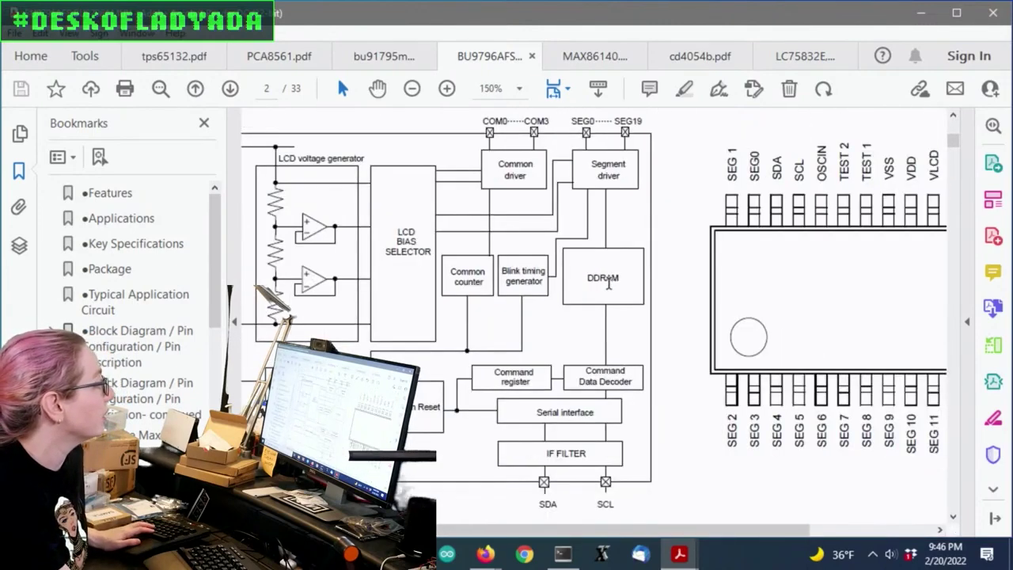
scroll(625, 283, down, 6)
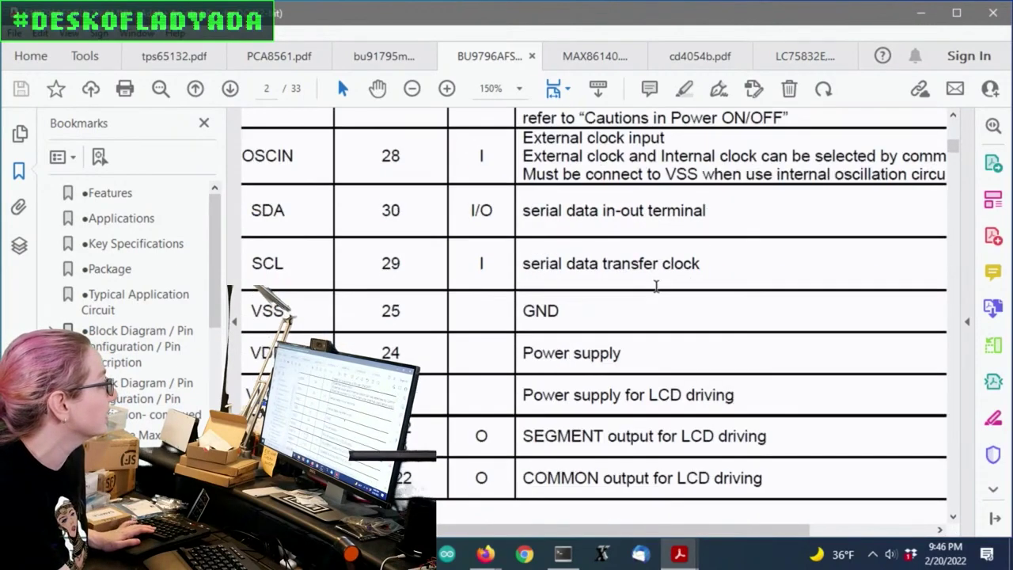
ctrl+scroll(656, 287, down, 2)
Scroll through the Table 1 pin descriptions and page 3, then jump to the page 10 DDRAM address map
scroll(712, 293, down, 3)
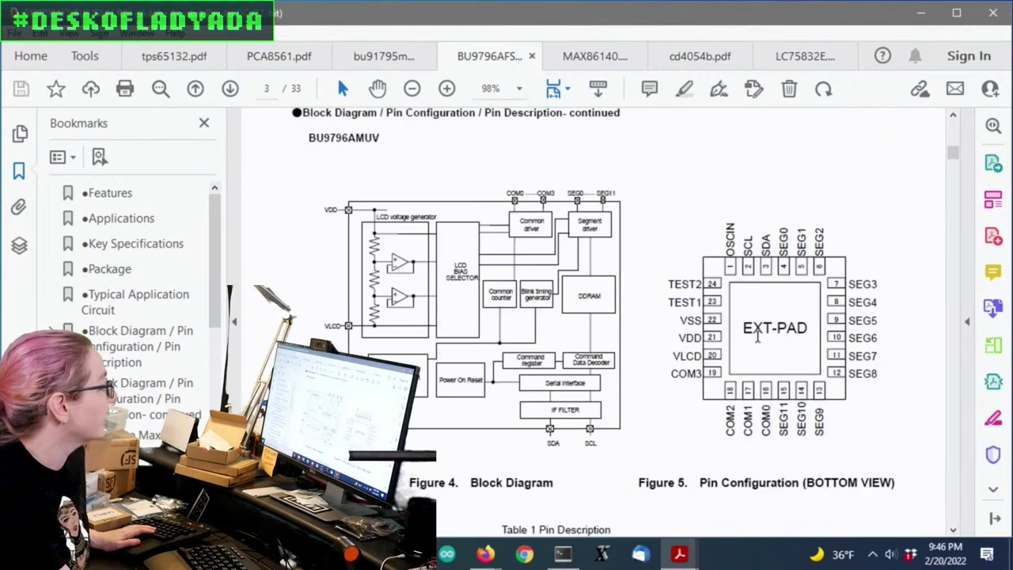
scroll(723, 297, down, 5)
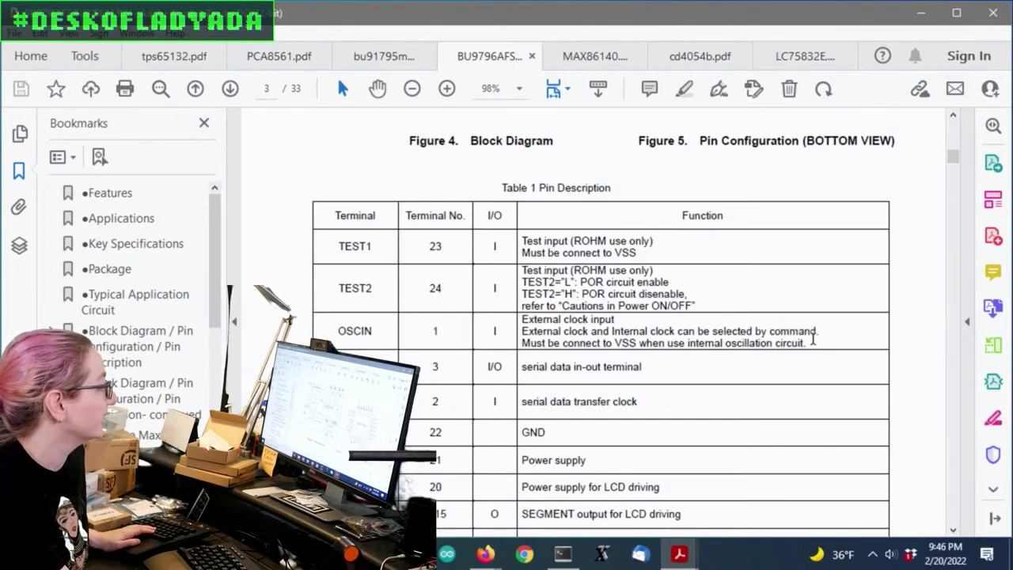
scroll(815, 341, up, 4)
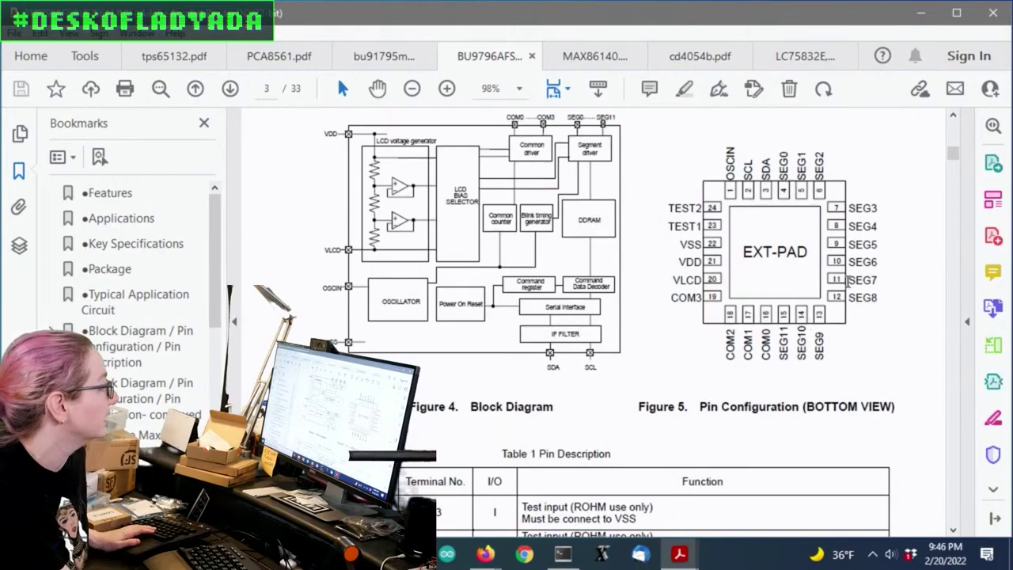
scroll(848, 280, down, 15)
drag(951, 169, 977, 250)
scroll(756, 285, down, 1)
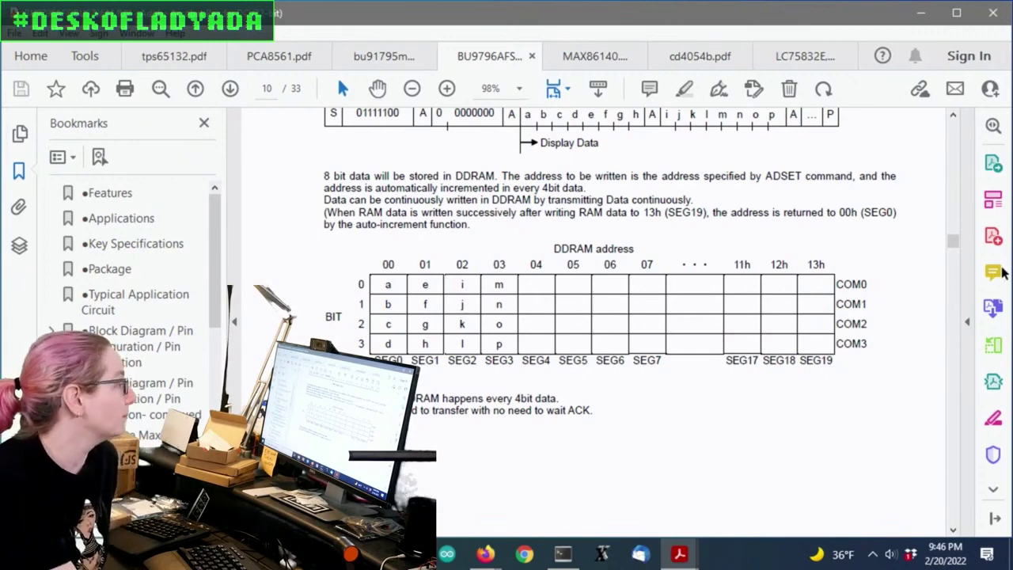
Jump to page 14 showing the Set bias level, ADSET and ICSET command tables
drag(953, 241, 988, 307)
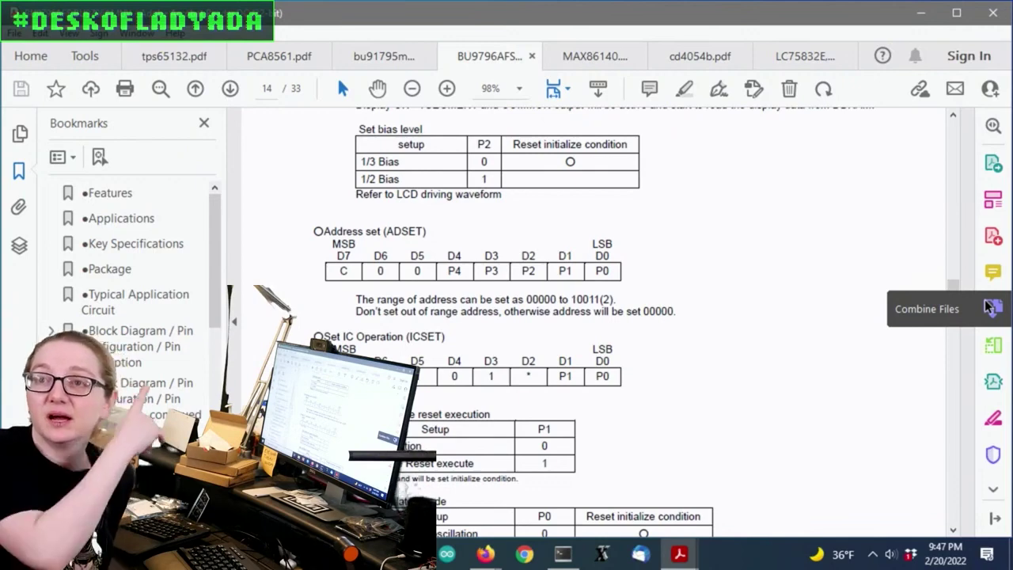
Return to Digi-Key and open the BU9796AMUV-E2 product page with 2,484 in stock and $1.48 pricing
click(924, 13)
click(186, 331)
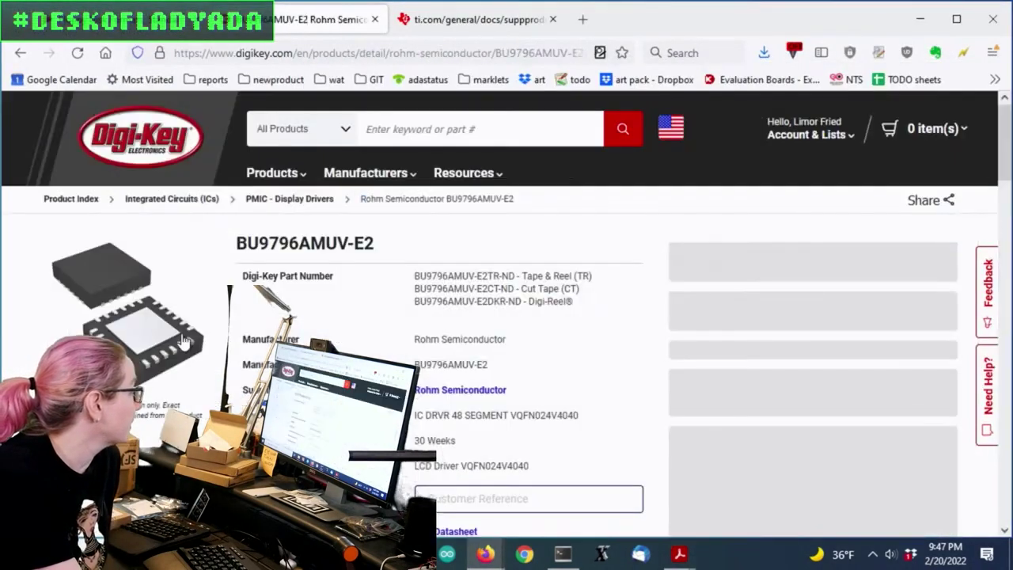
scroll(752, 229, down, 2)
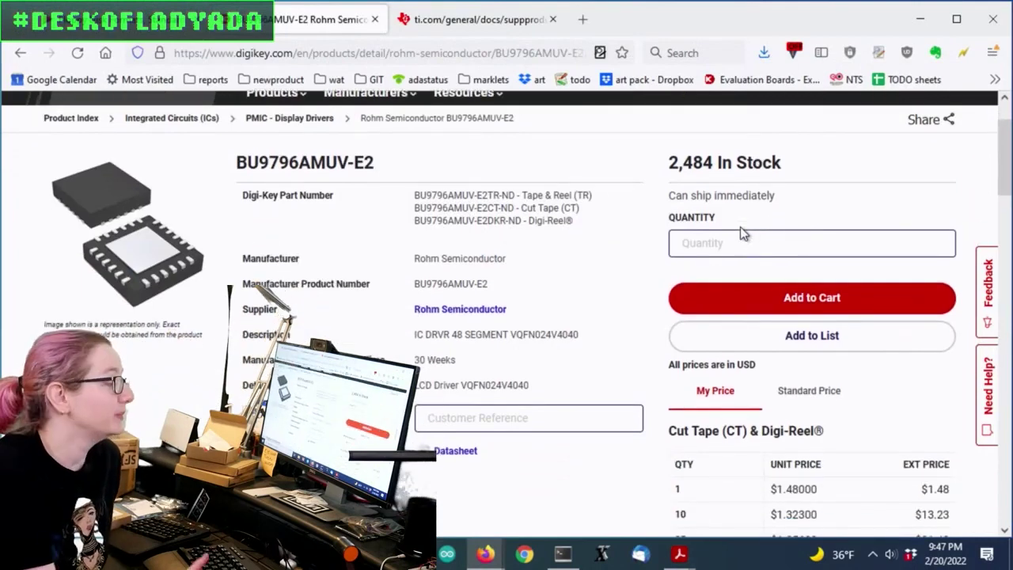